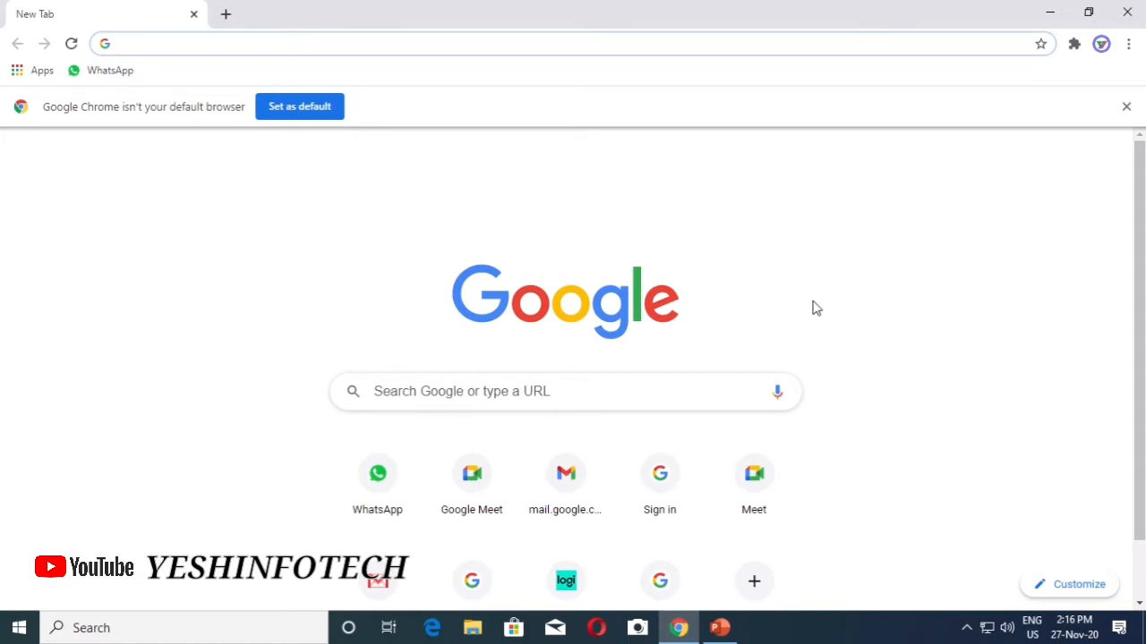
Load the Google home page at google.com.
mouse_move(471, 6)
type("goo")
key("Return")
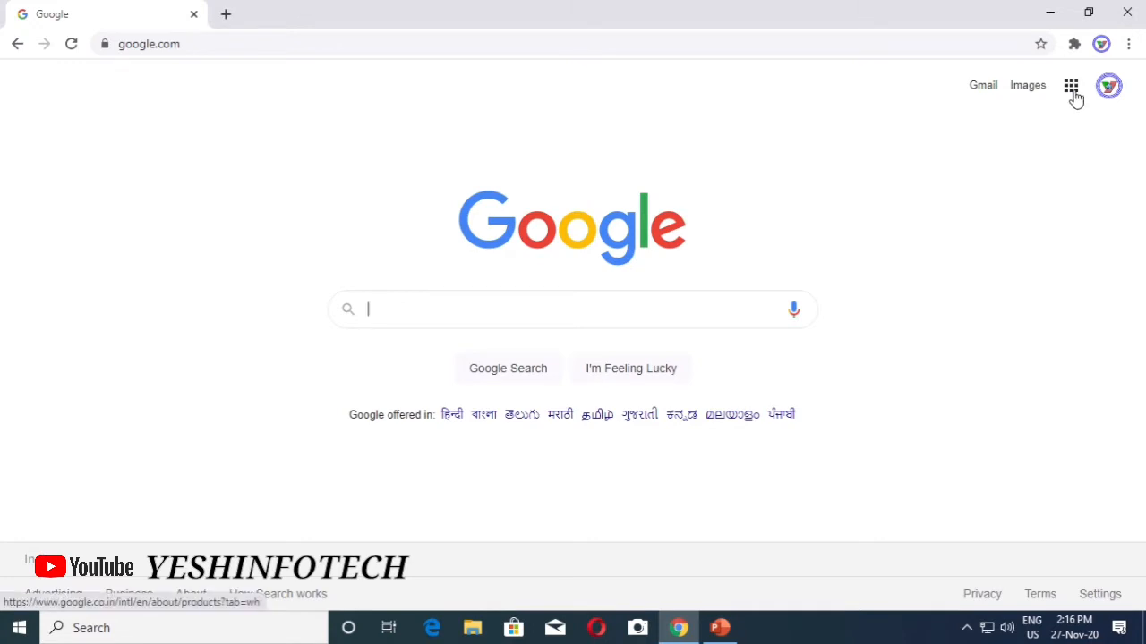
Open Google Docs from the list of Google apps and switch from there to Google Forms.
left_click(1073, 89)
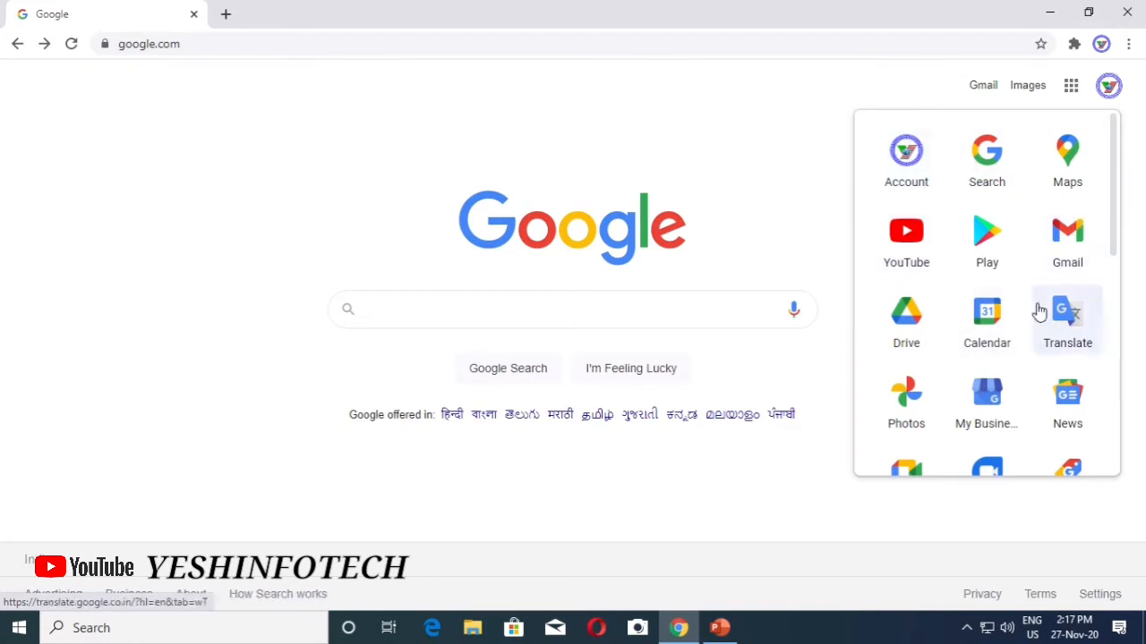
scroll(1038, 310, "down", 1)
scroll(1038, 310, "down", 1)
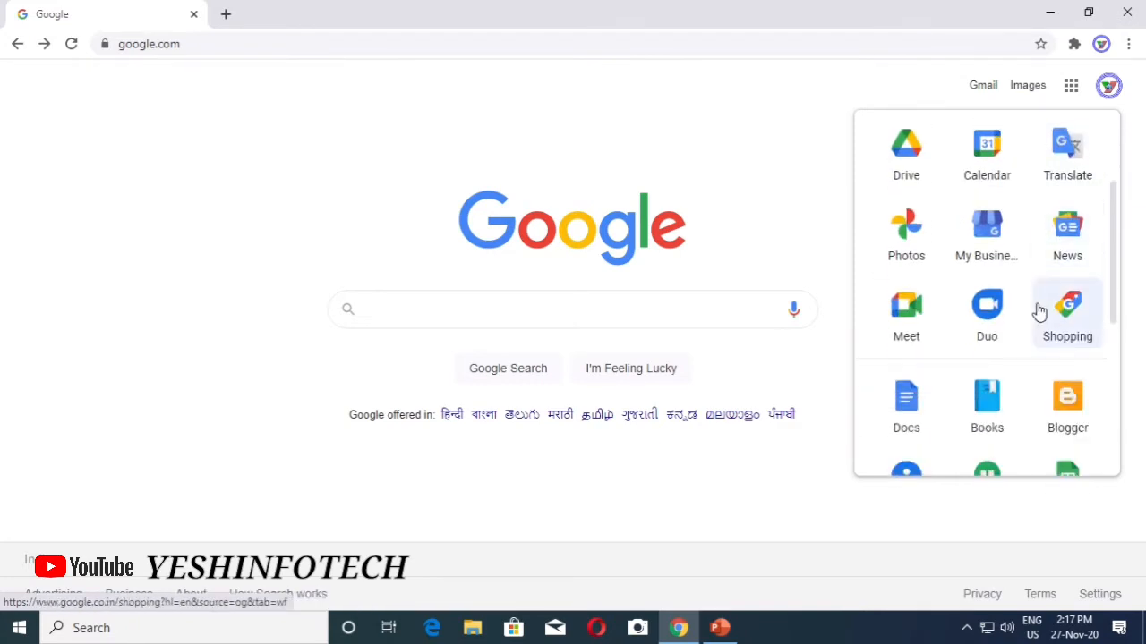
scroll(1038, 312, "down", 1)
scroll(1054, 351, "down", 1)
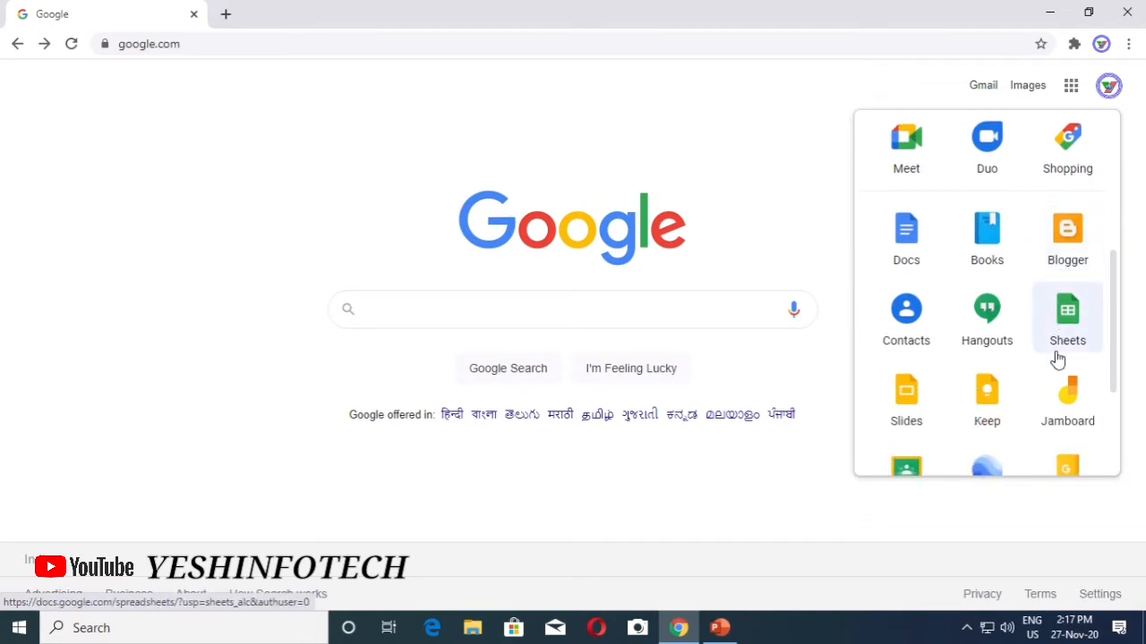
scroll(1058, 358, "down", 2)
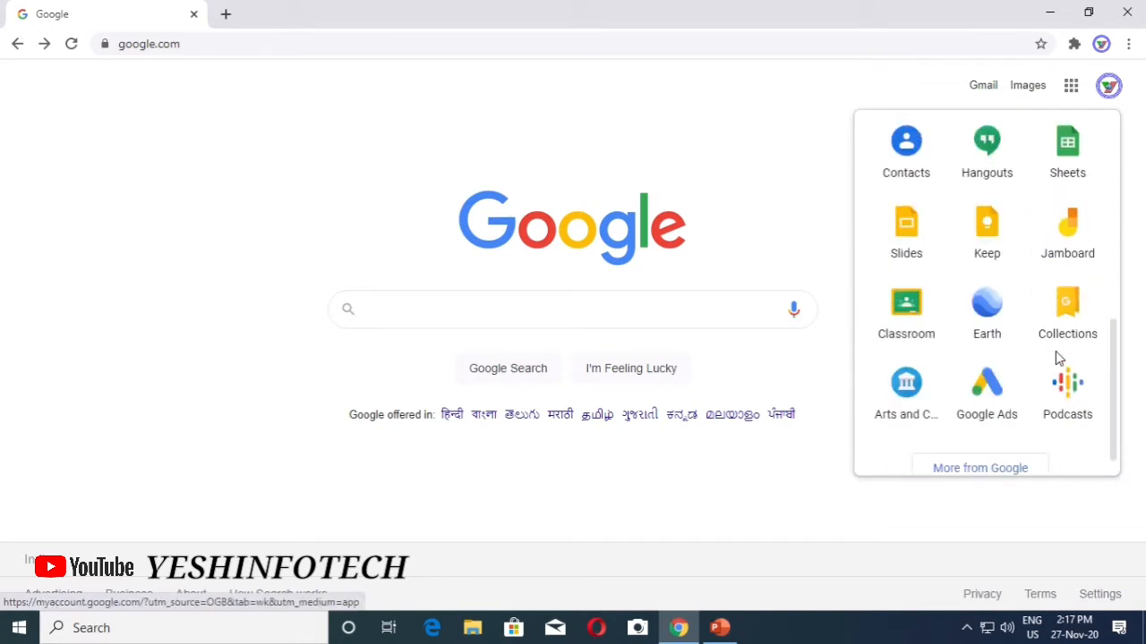
scroll(1058, 358, "up", 1)
scroll(1059, 358, "up", 1)
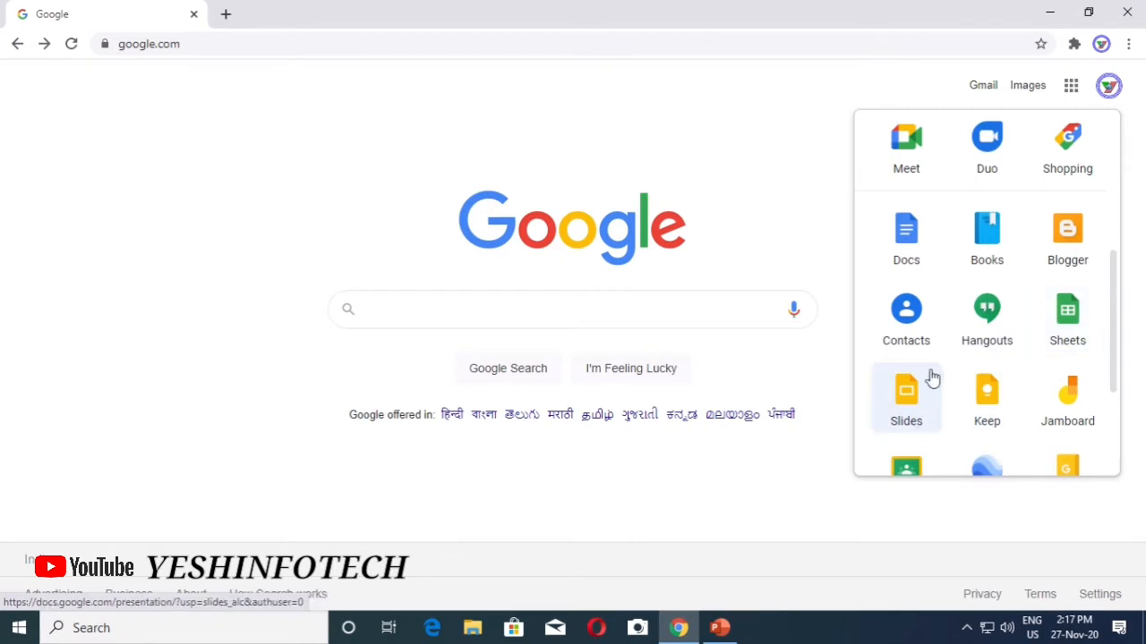
left_click(906, 238)
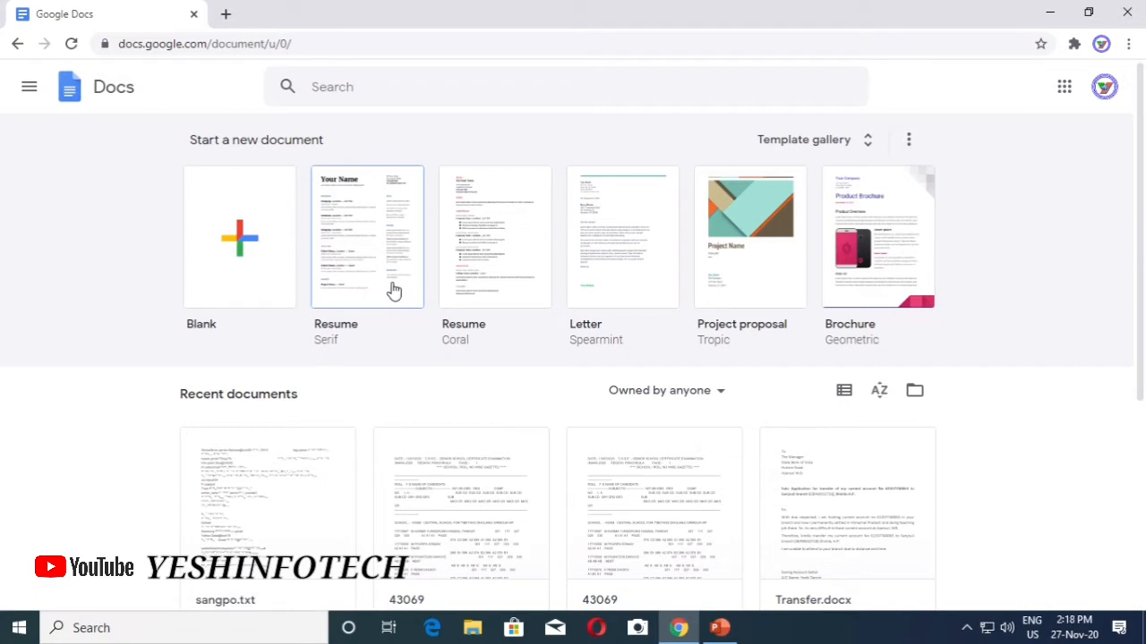
left_click(30, 96)
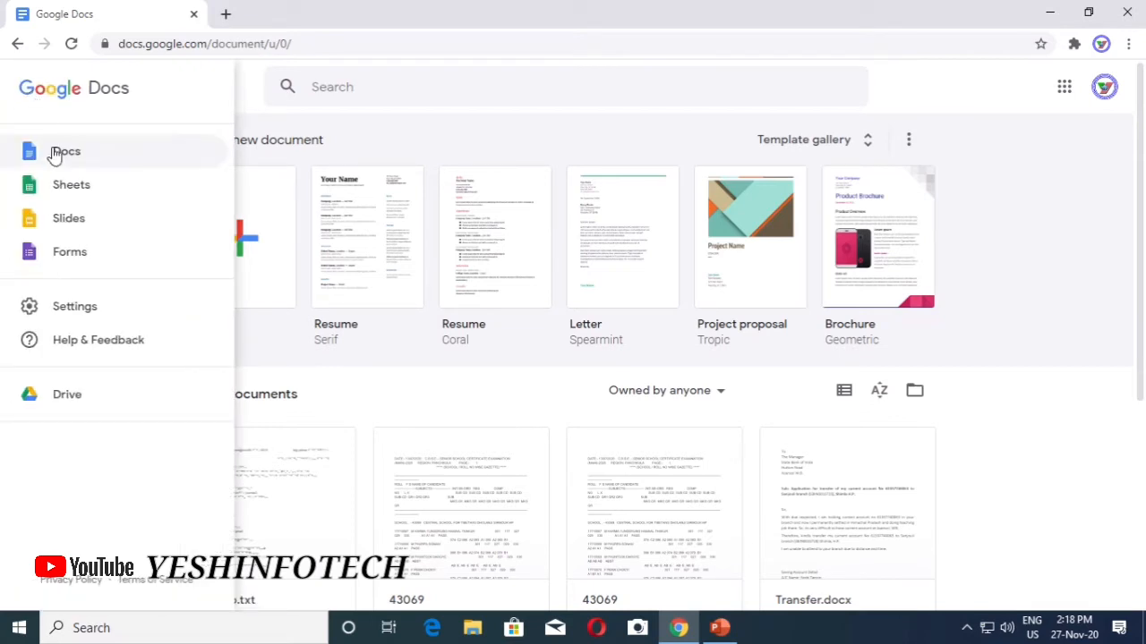
left_click(76, 255)
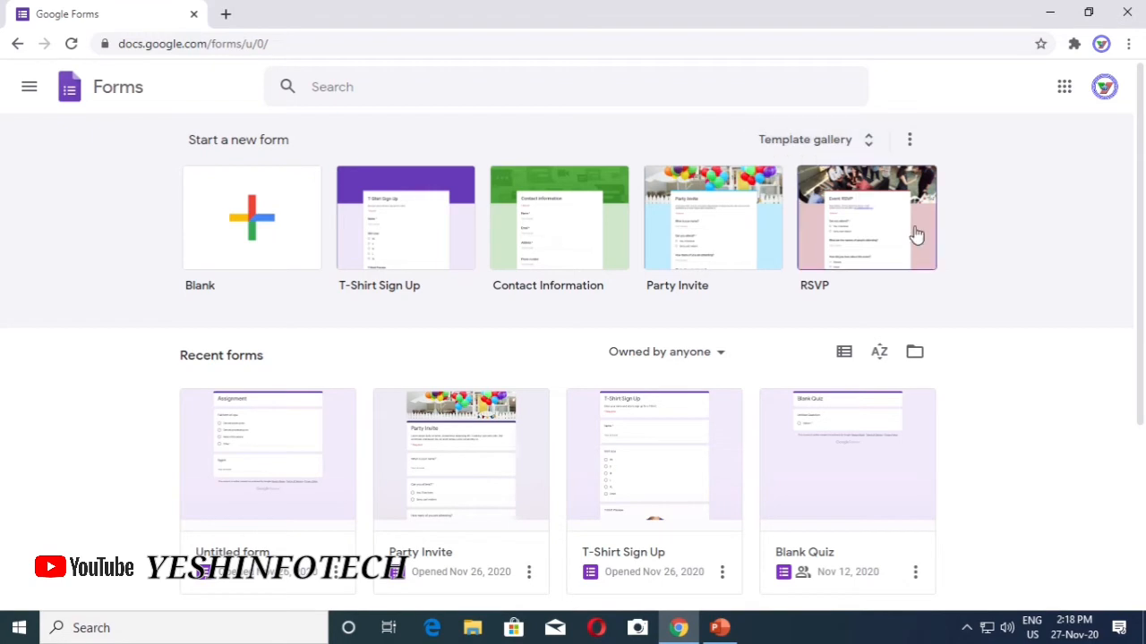
Replace the Google Forms tab with a new one and search the web for "google forms".
left_click(225, 17)
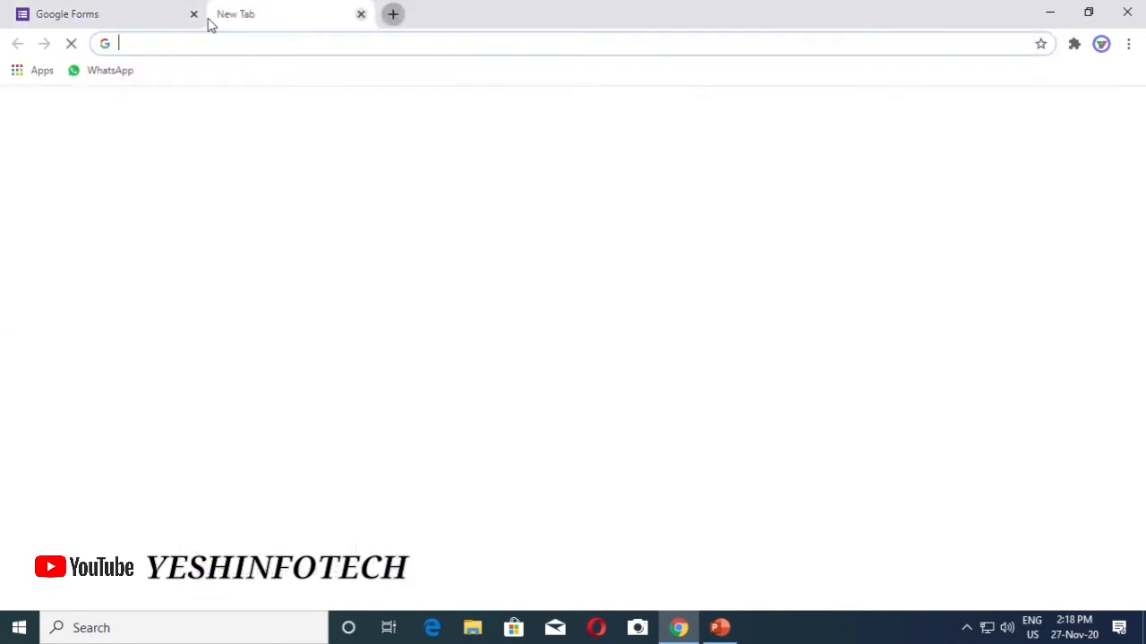
left_click(194, 15)
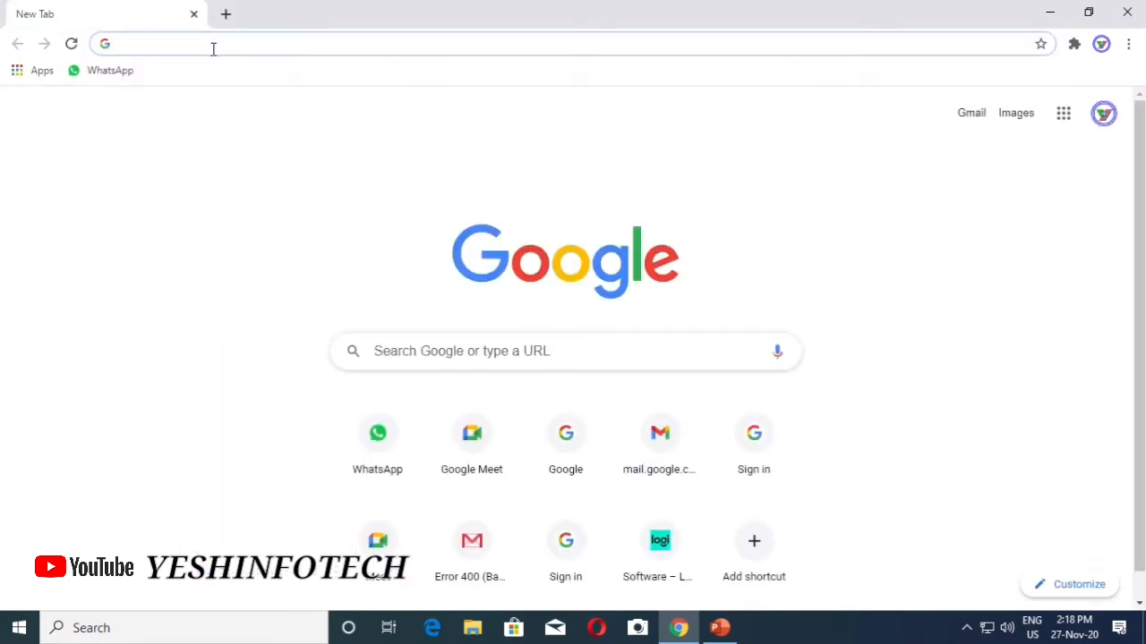
type("google fo")
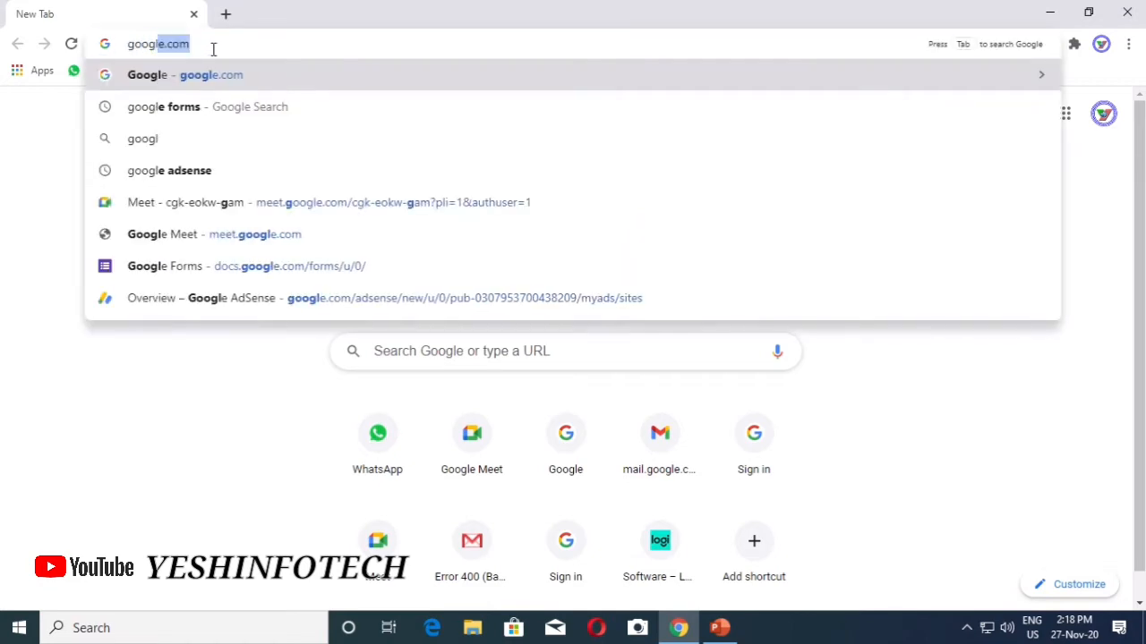
type("rm")
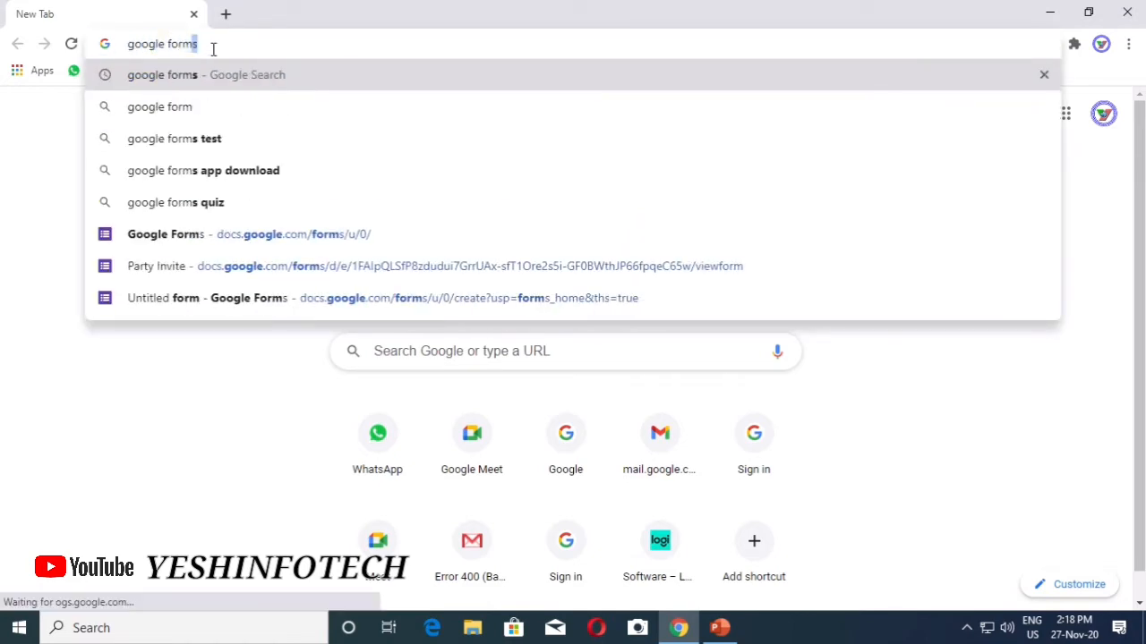
key("Return")
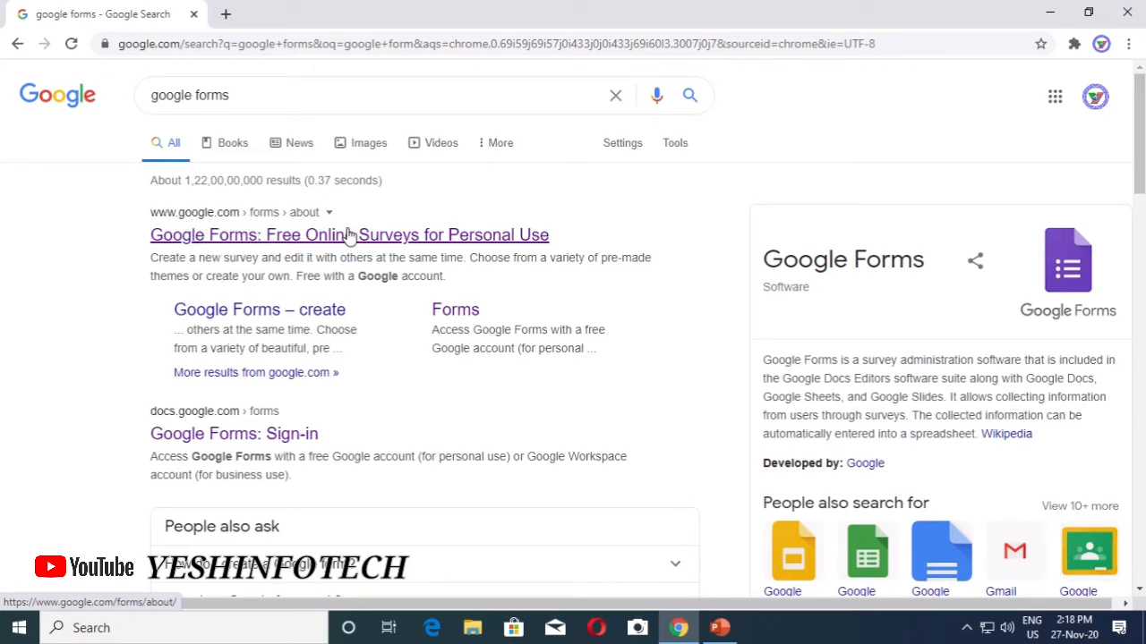
Open the "Google Forms: Sign-in" result and create a blank form titled "contact".
scroll(404, 407, "down", 1)
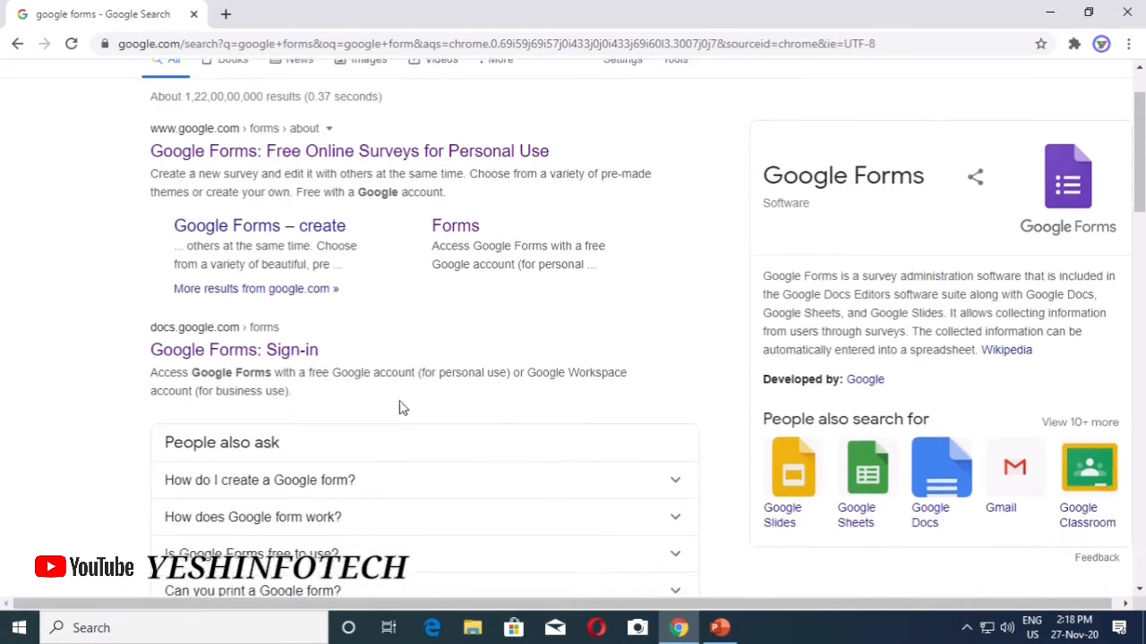
left_click(277, 356)
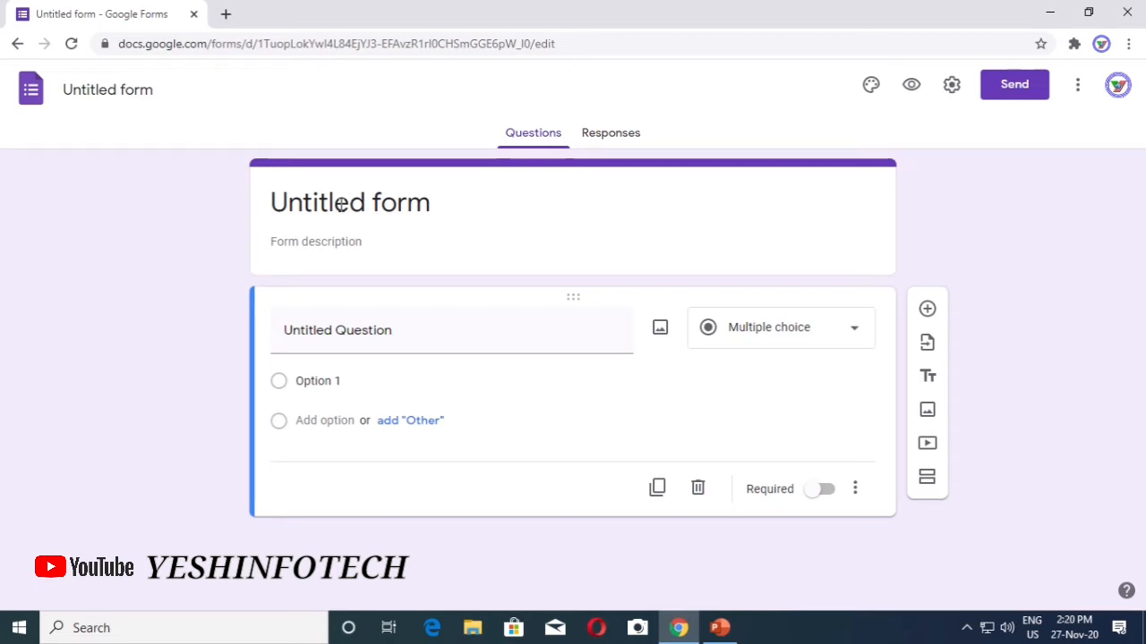
left_click(341, 204)
type("contact")
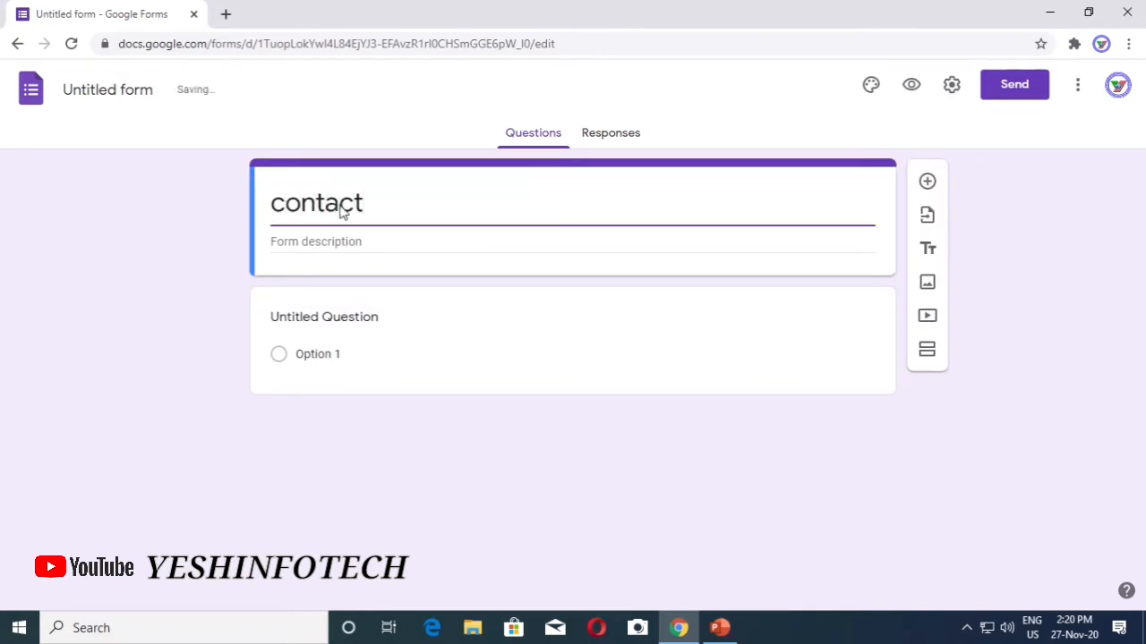
Replace the first question's text with "Your name" and set its type to Short answer.
left_click(422, 301)
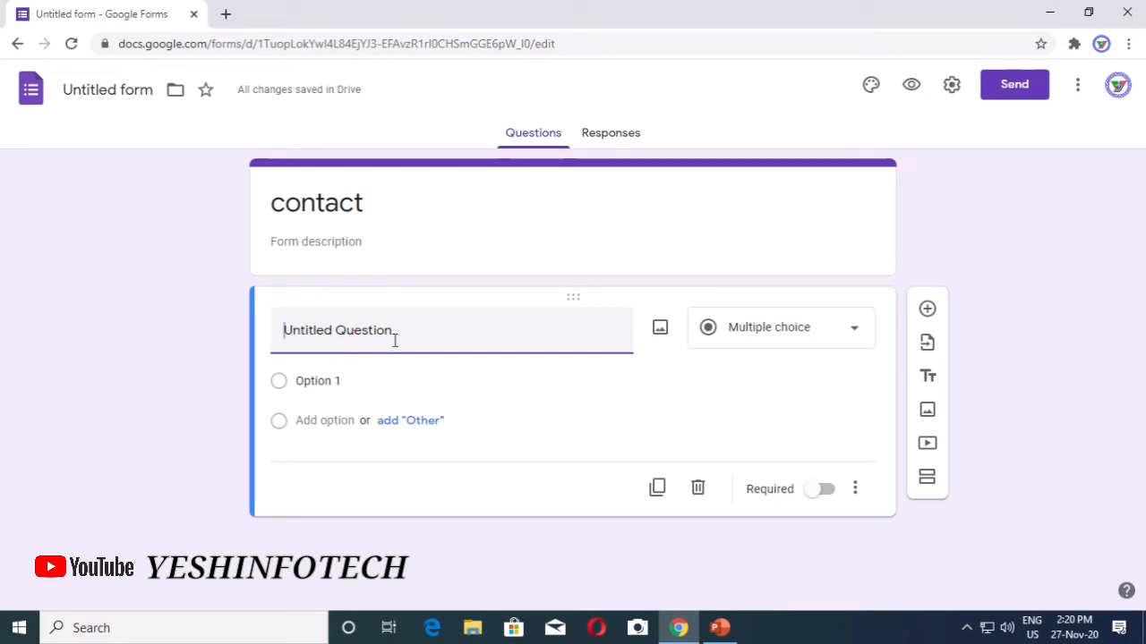
type("you")
key("BackSpace")
key("BackSpace")
key("BackSpace")
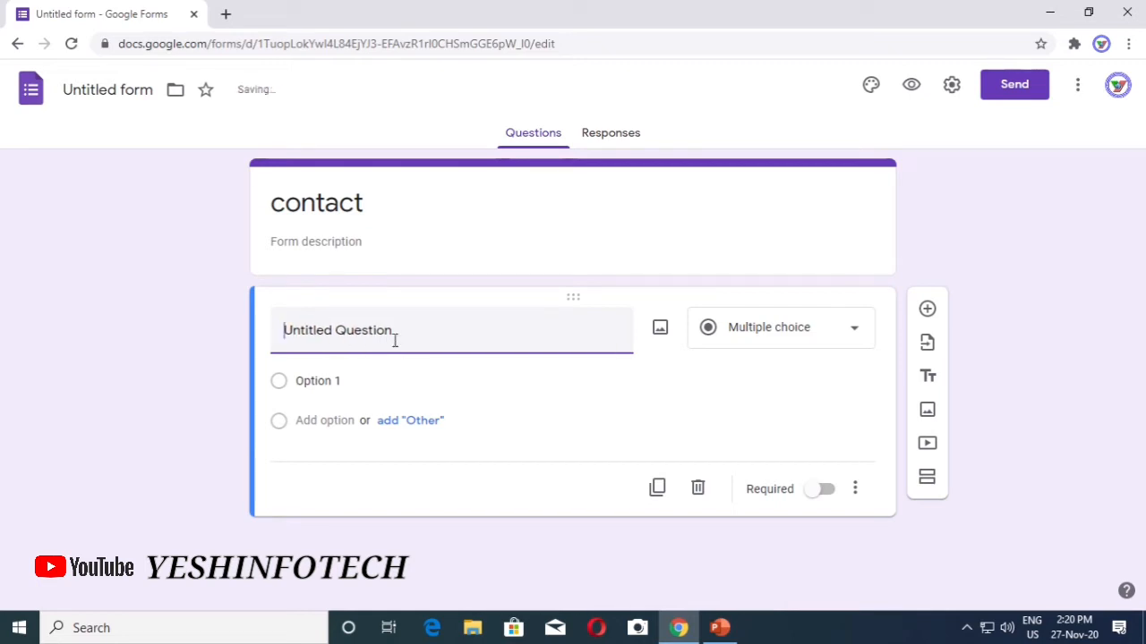
type("YOu")
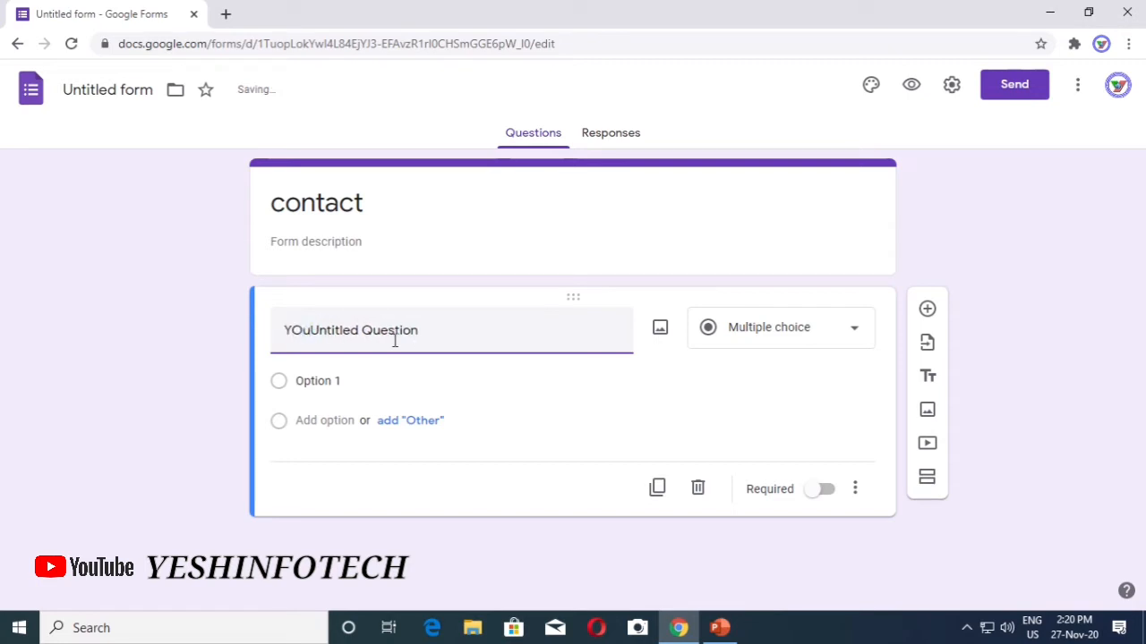
key("BackSpace")
key("BackSpace")
type("u")
key("BackSpace")
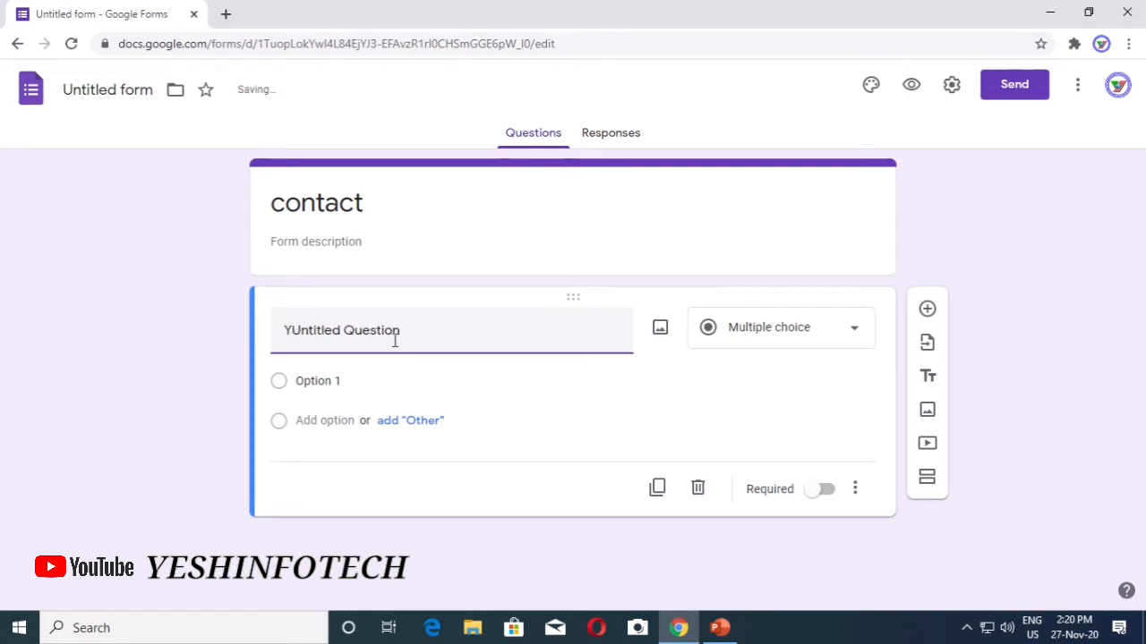
type("our name")
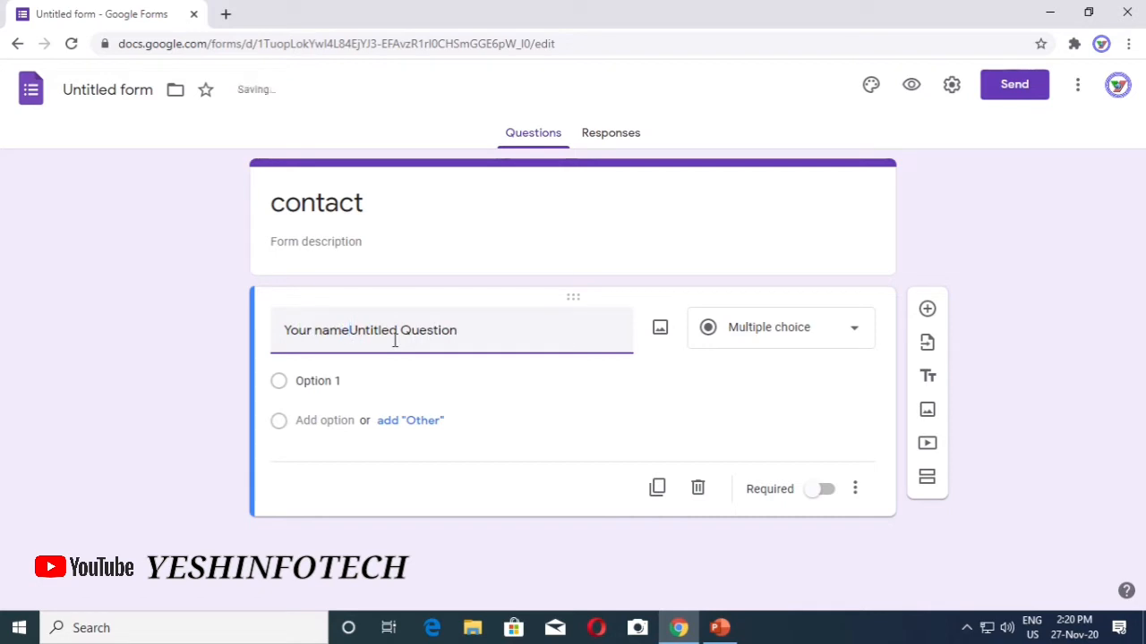
key("Delete")
key("Delete")
key("Delete")
key("Delete")
key("Delete")
key("Delete")
key("Delete")
key("Delete")
key("Delete")
key("Delete")
key("Delete")
key("Delete")
key("Delete")
key("Delete")
key("Delete")
key("Delete")
key("Delete")
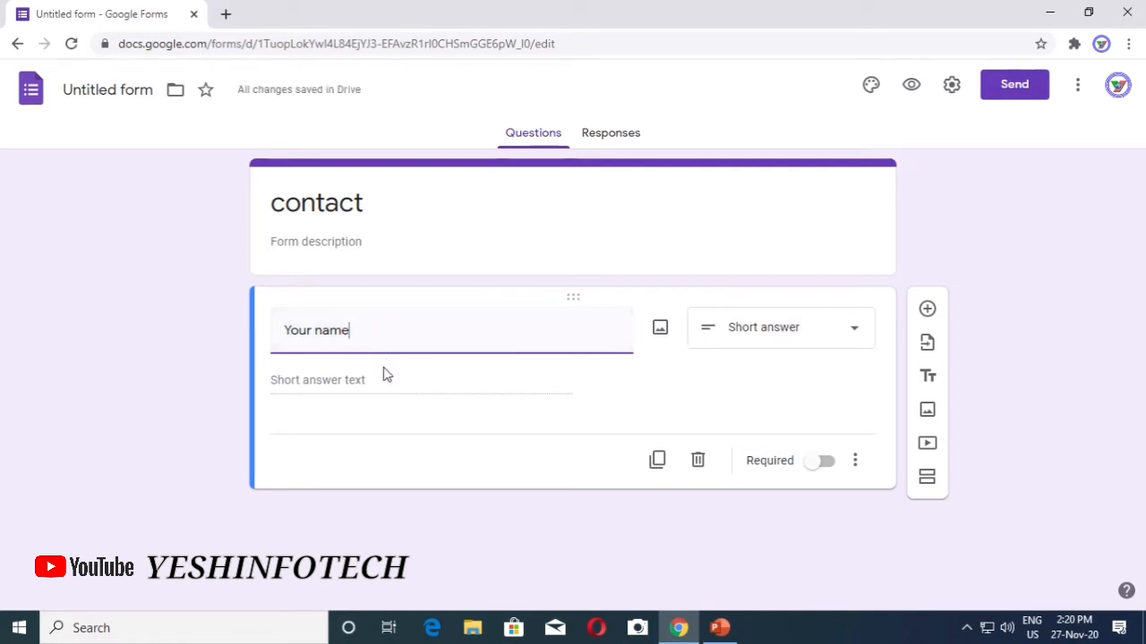
left_click(855, 331)
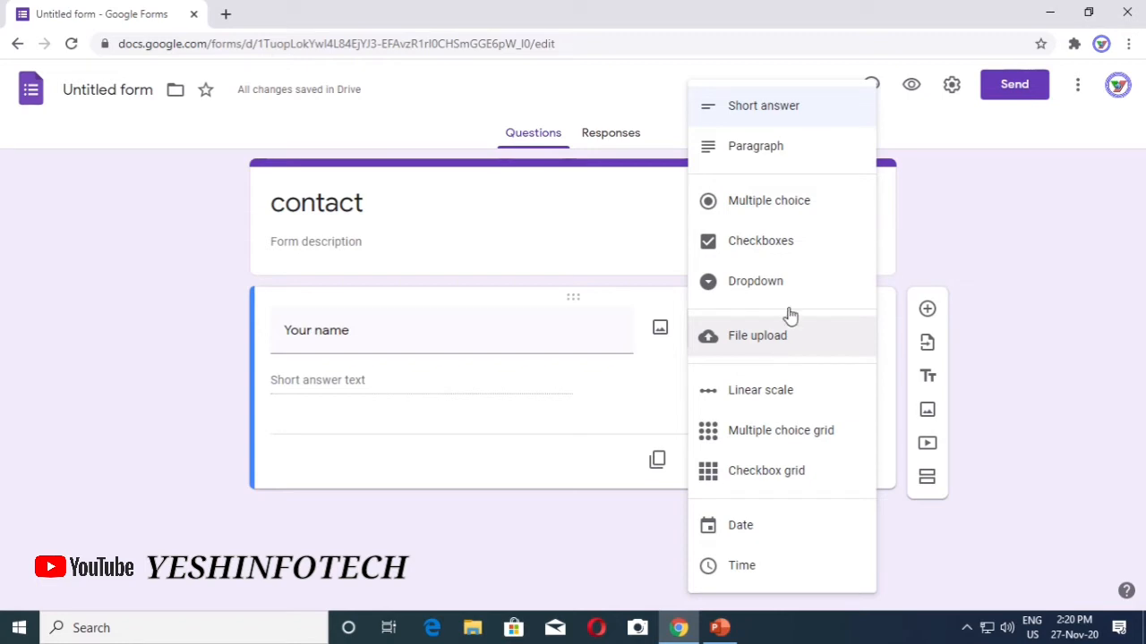
left_click(784, 119)
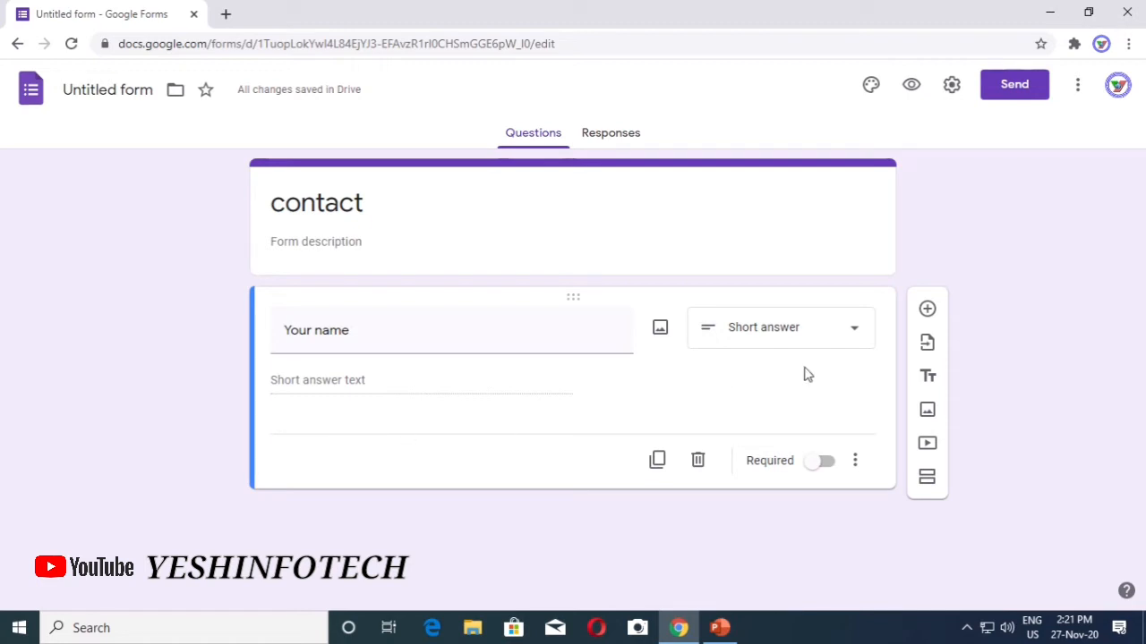
Add a second question named "DOB" with the Date answer type.
left_click(927, 311)
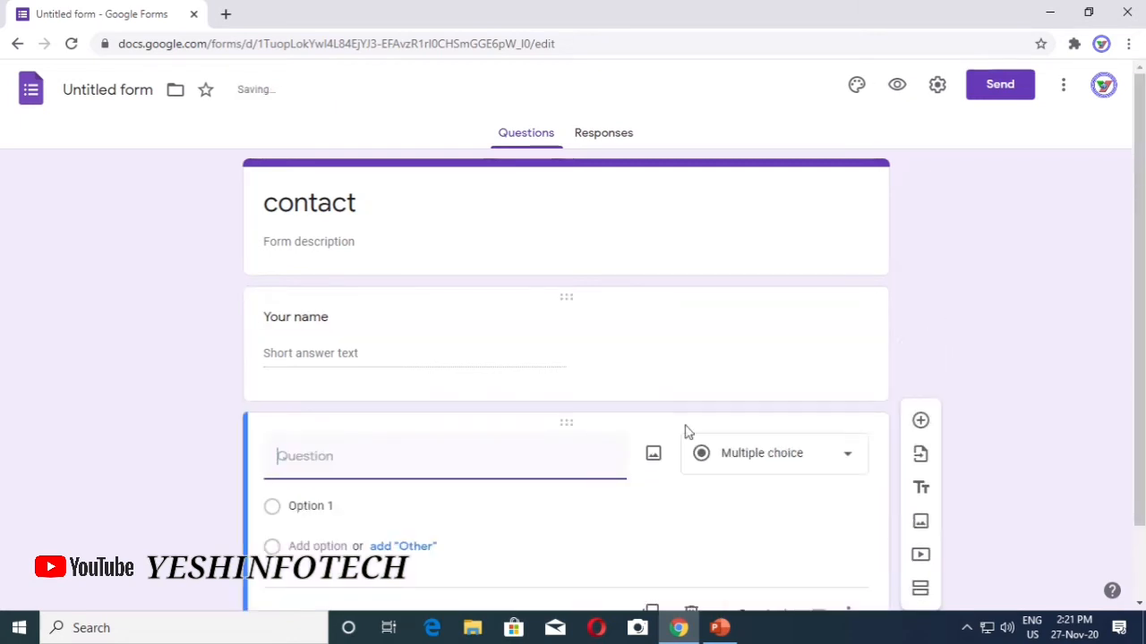
type("DOB")
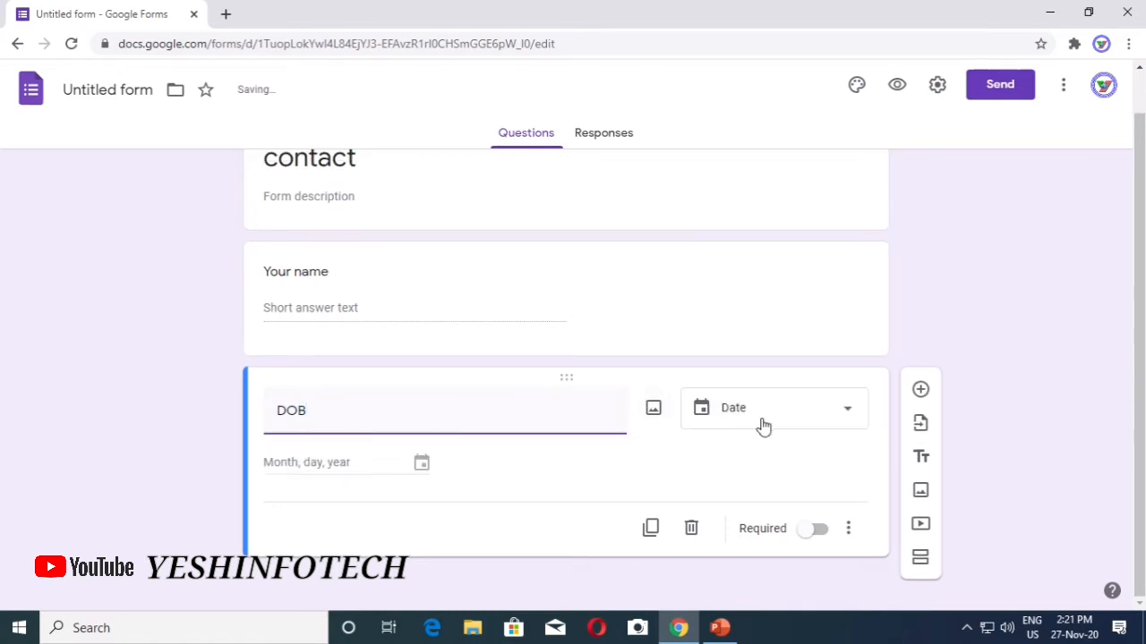
left_click(824, 418)
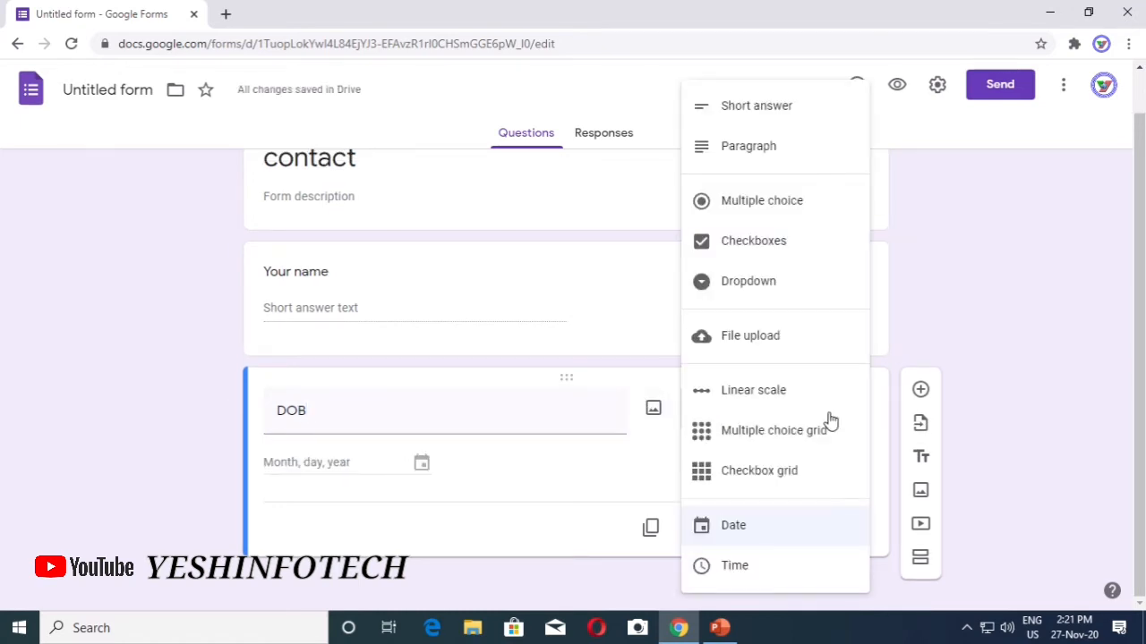
left_click(734, 526)
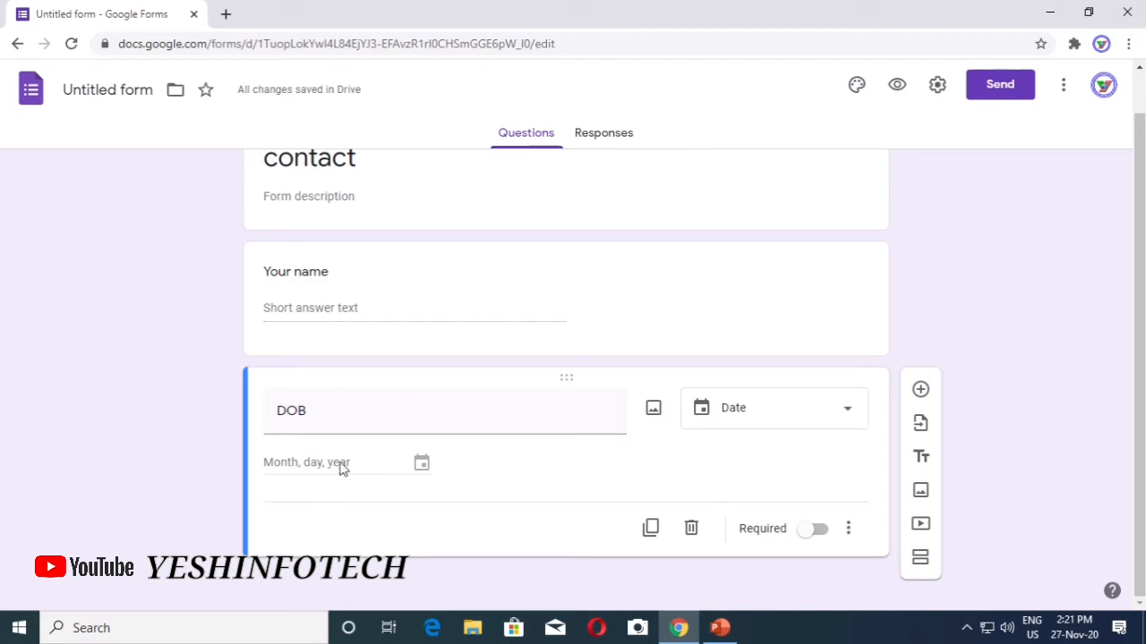
Add a third question named "Interest" and set its type to Checkboxes.
left_click(922, 392)
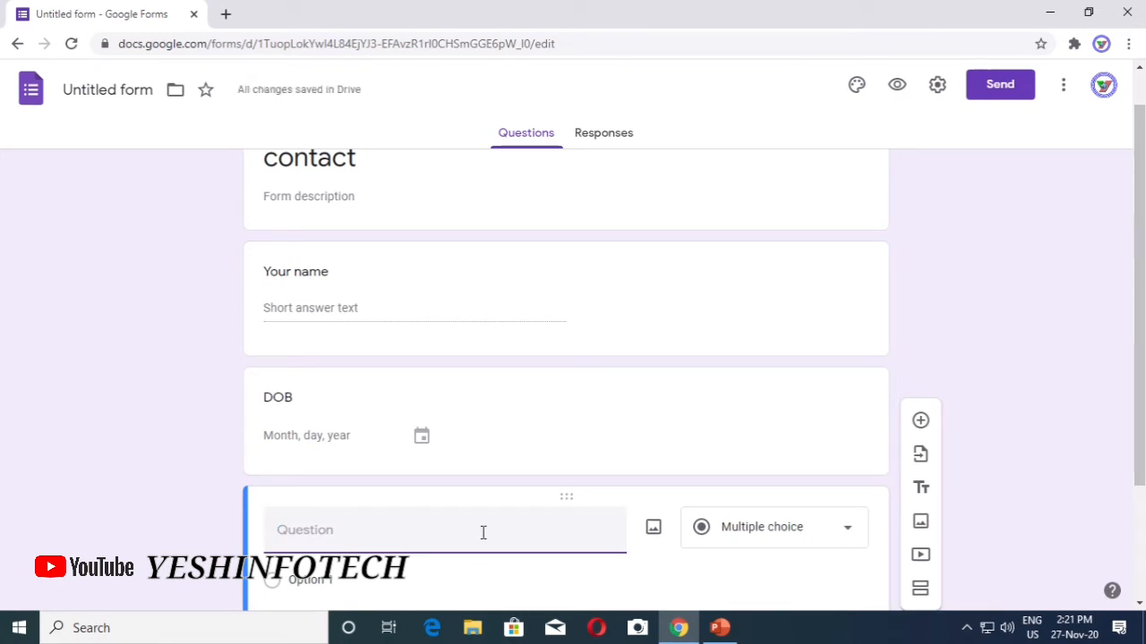
type("Inter")
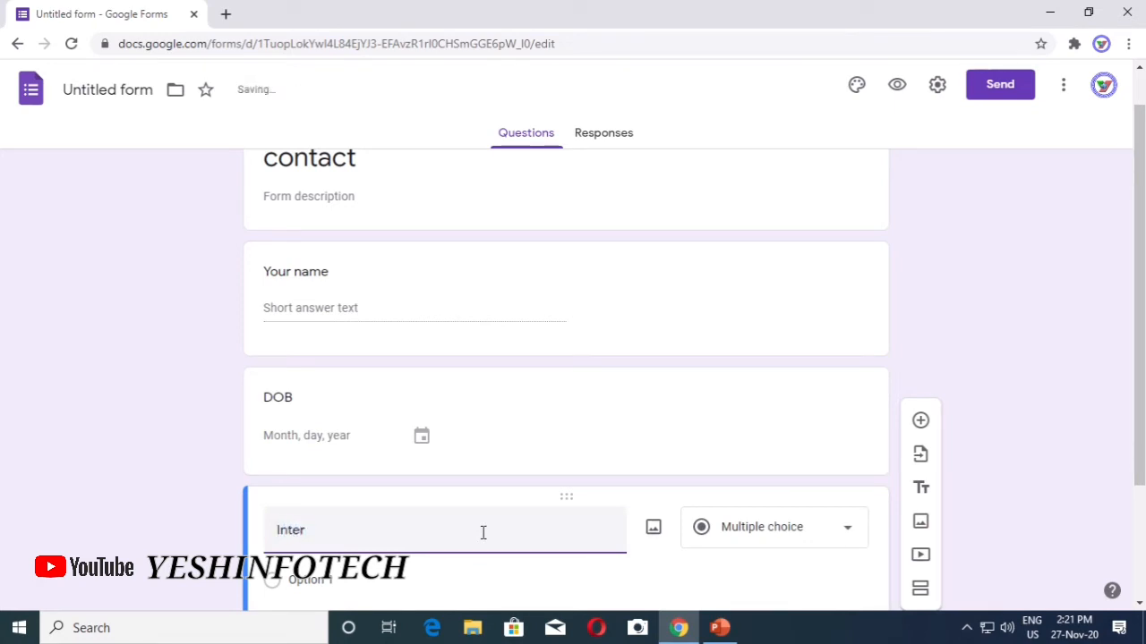
type("est")
scroll(532, 515, "down", 1)
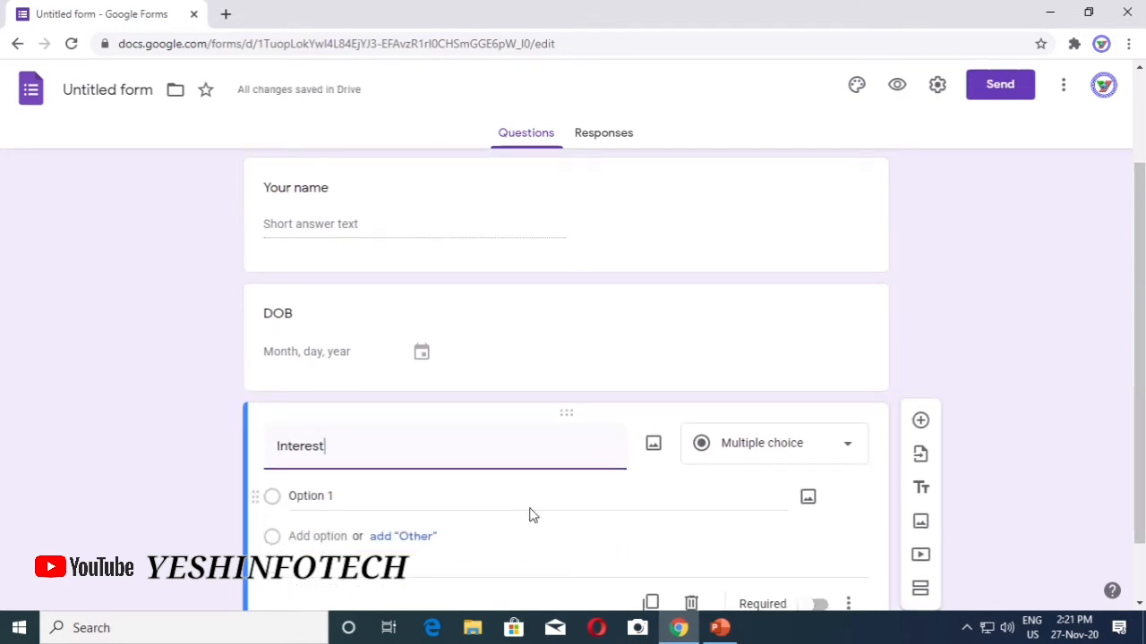
scroll(531, 514, "down", 1)
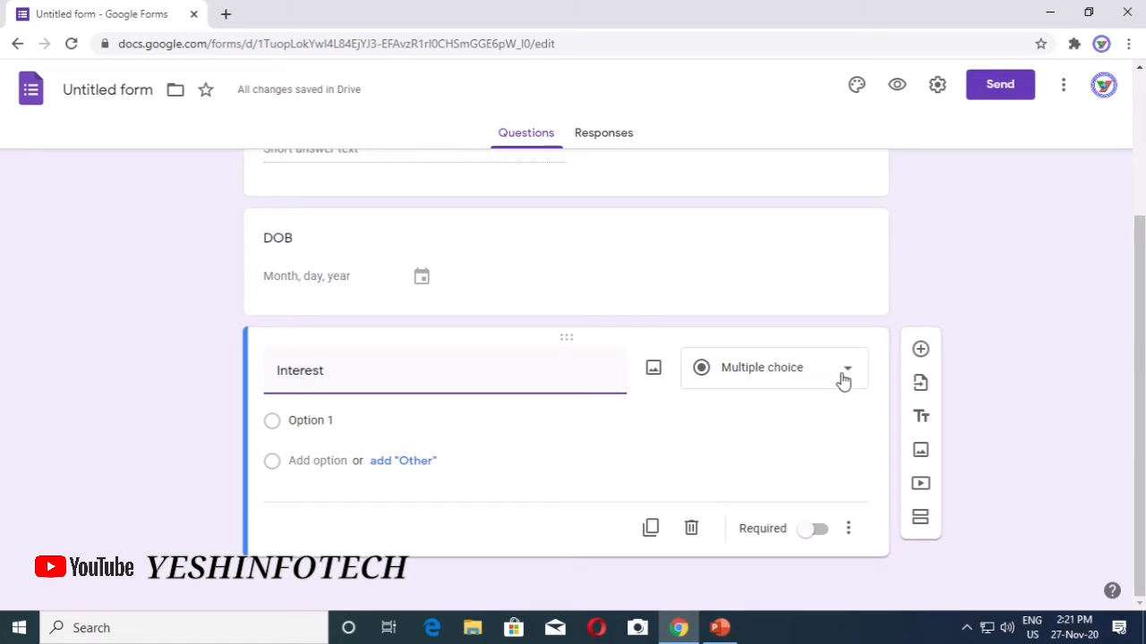
left_click(841, 381)
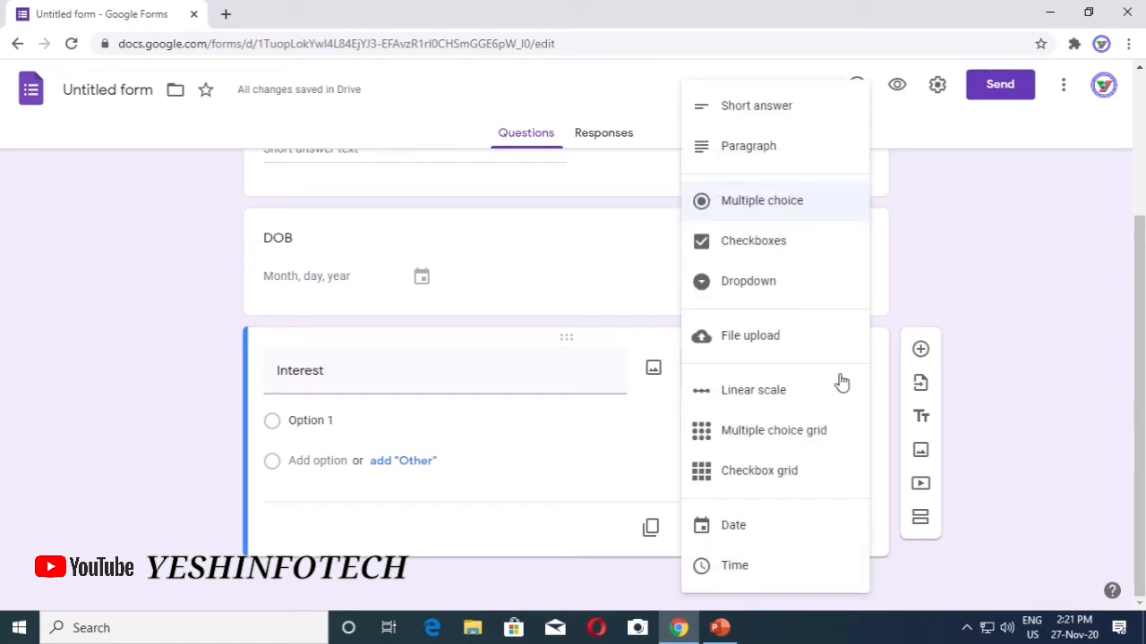
left_click(765, 254)
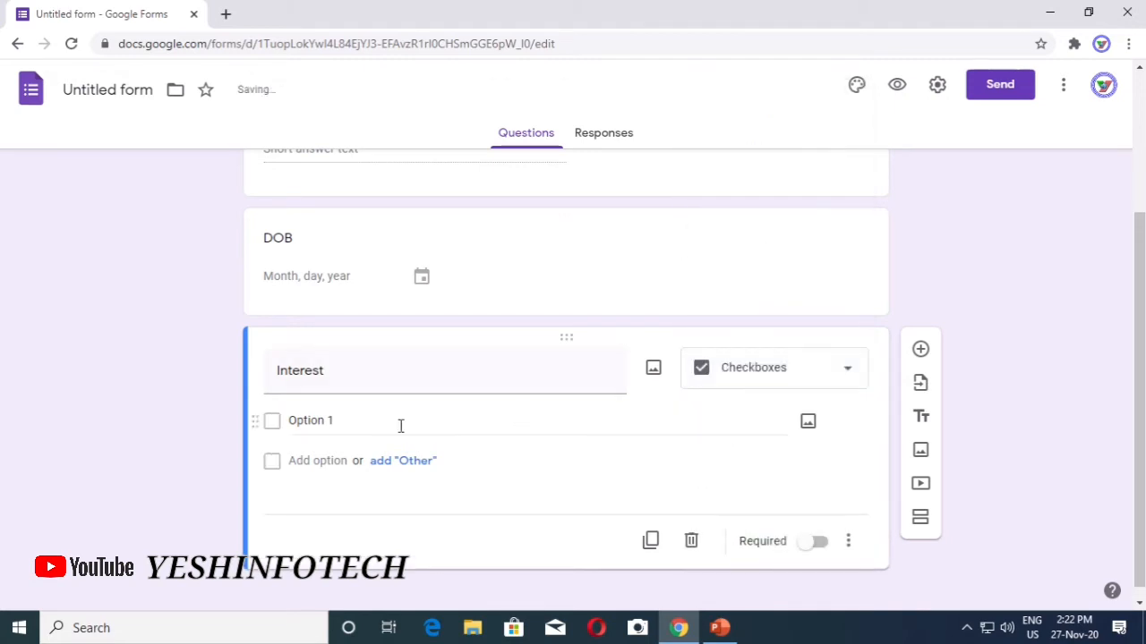
Give the Interest question the options "reading", "watching TV" and "painting", plus an "Other" choice.
left_click(312, 422)
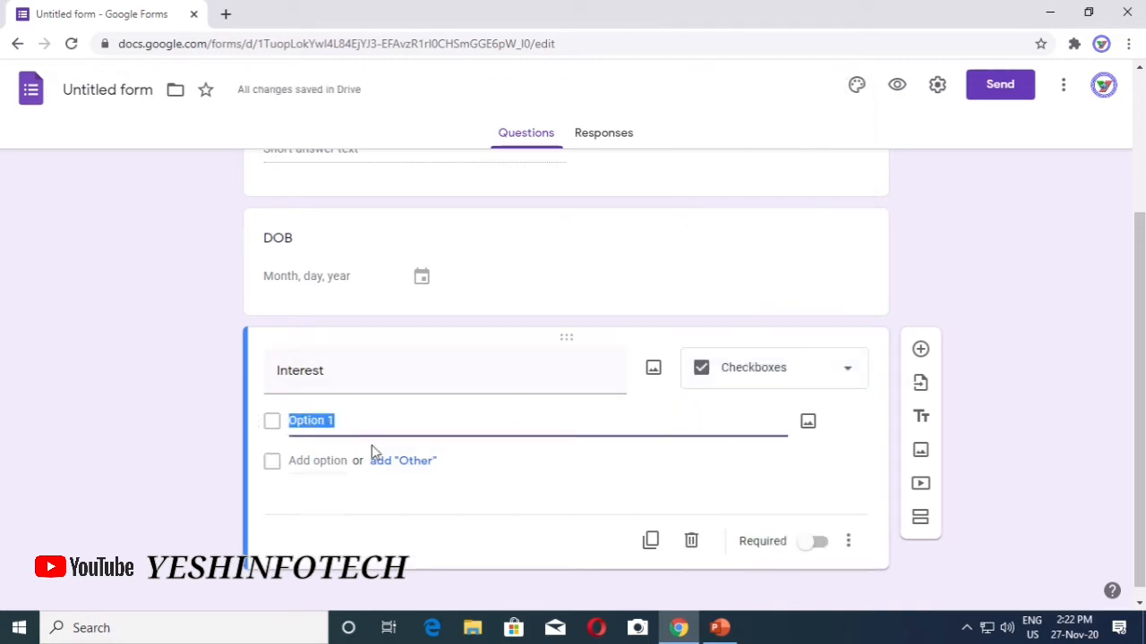
type("reading")
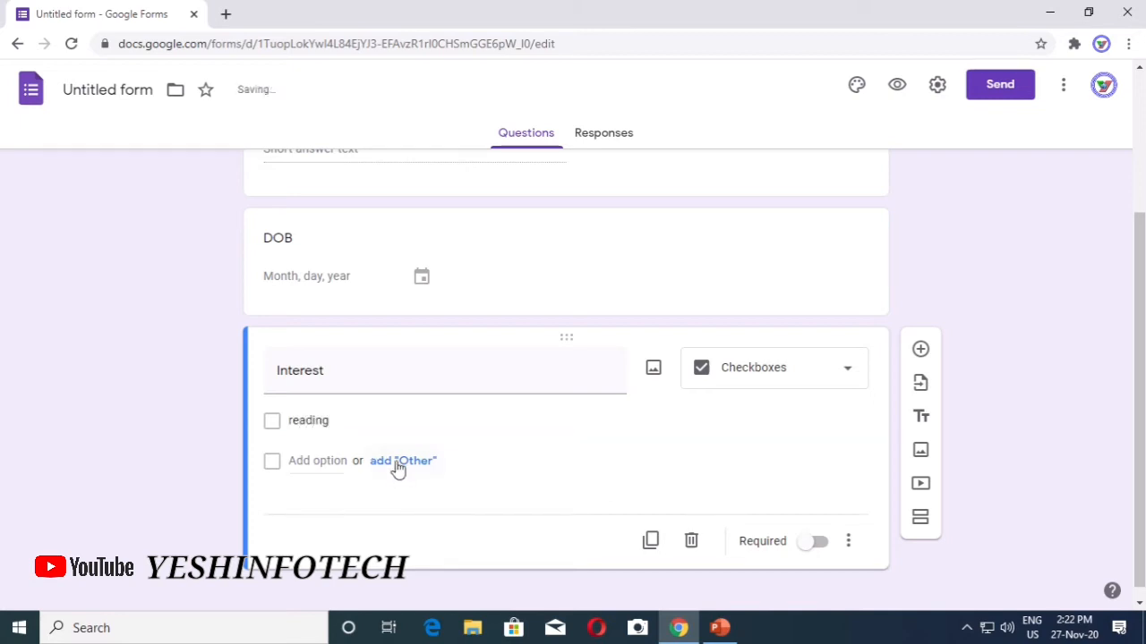
left_click(397, 462)
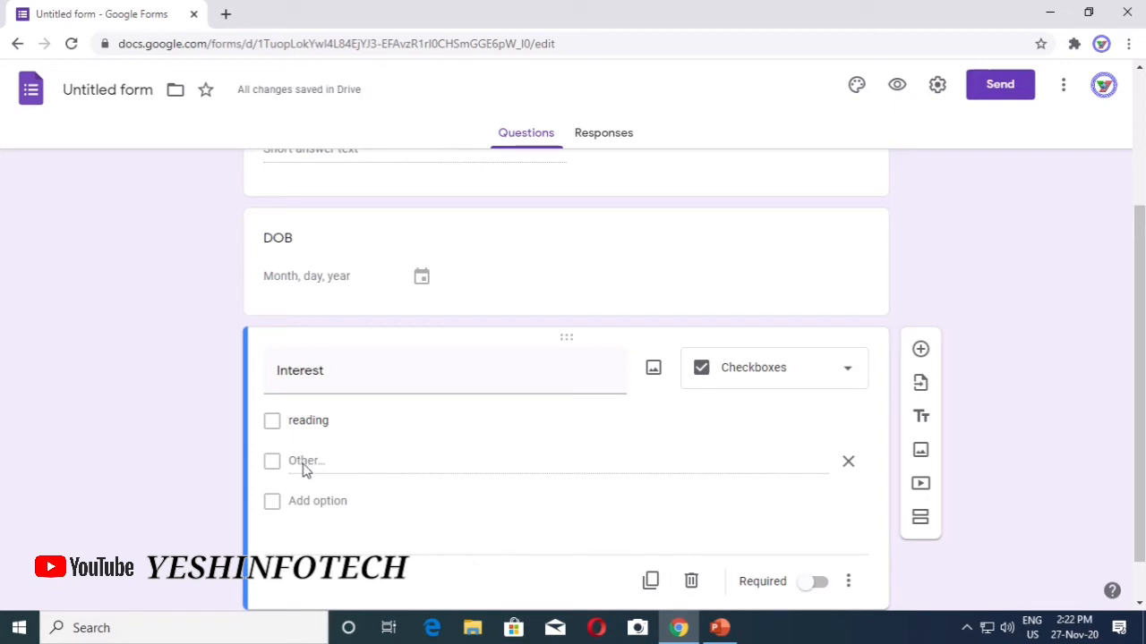
left_click(313, 502)
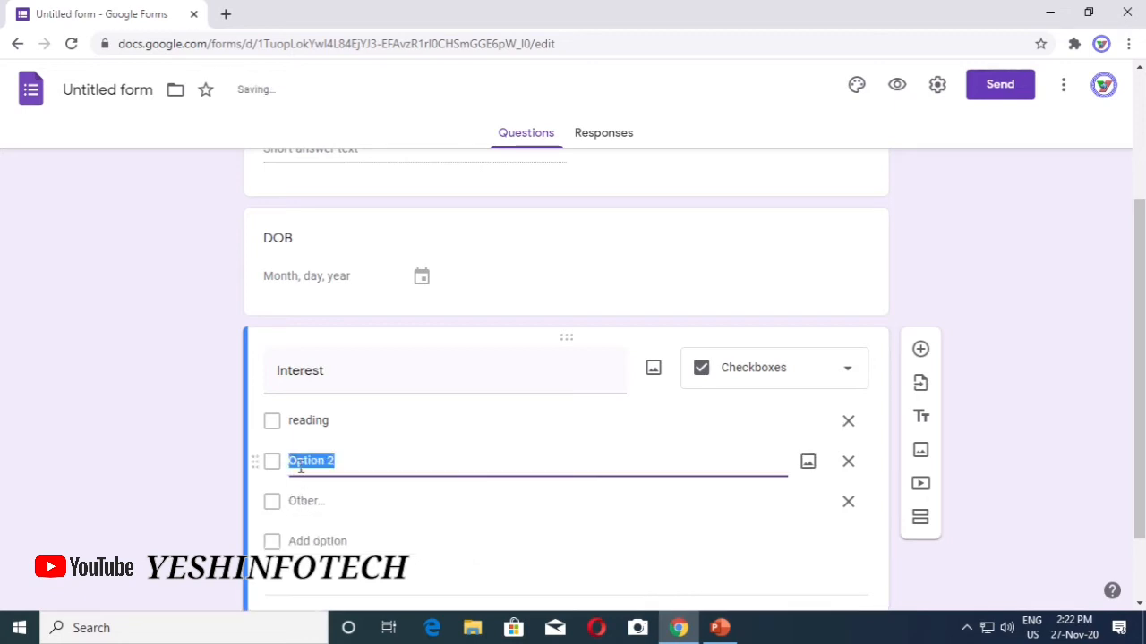
type("watching TV")
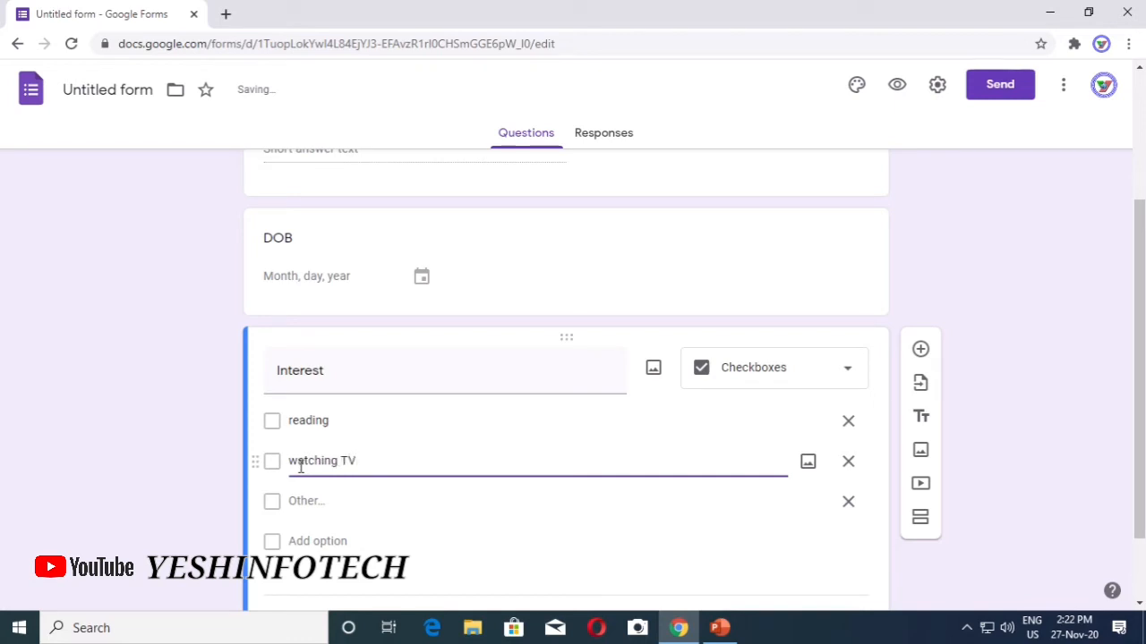
left_click(273, 546)
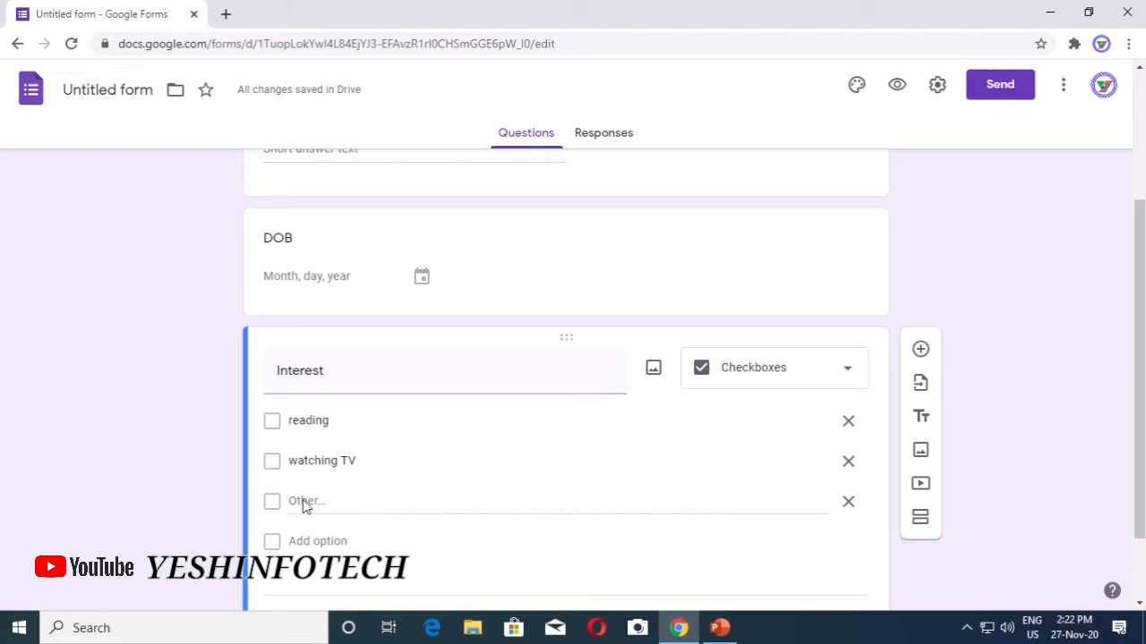
double_click(303, 502)
left_click(309, 541)
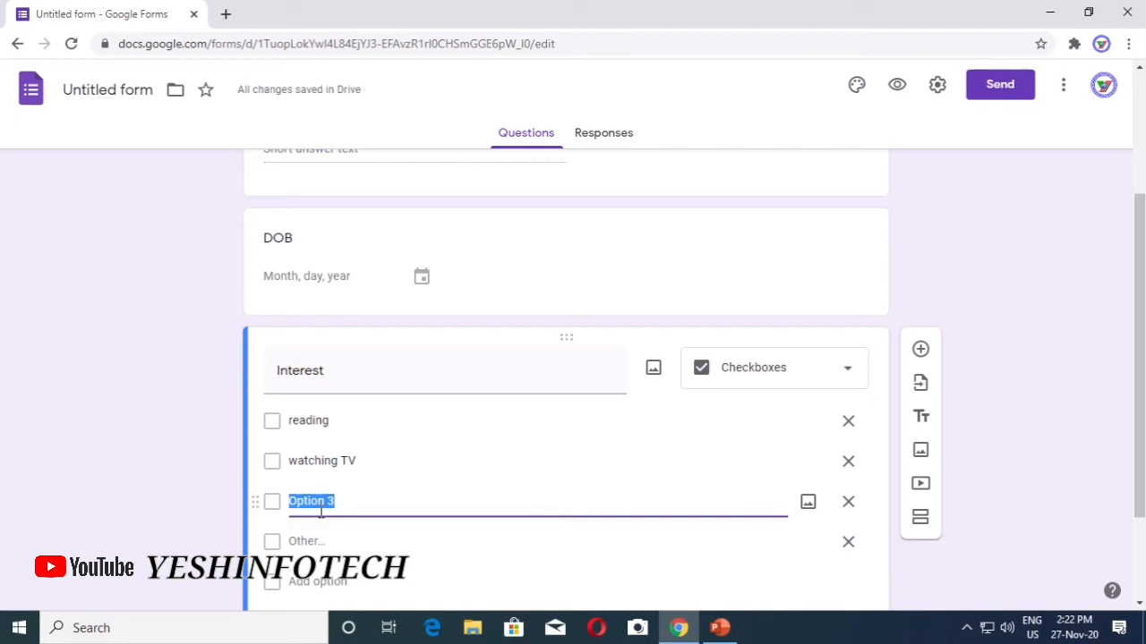
type("painting")
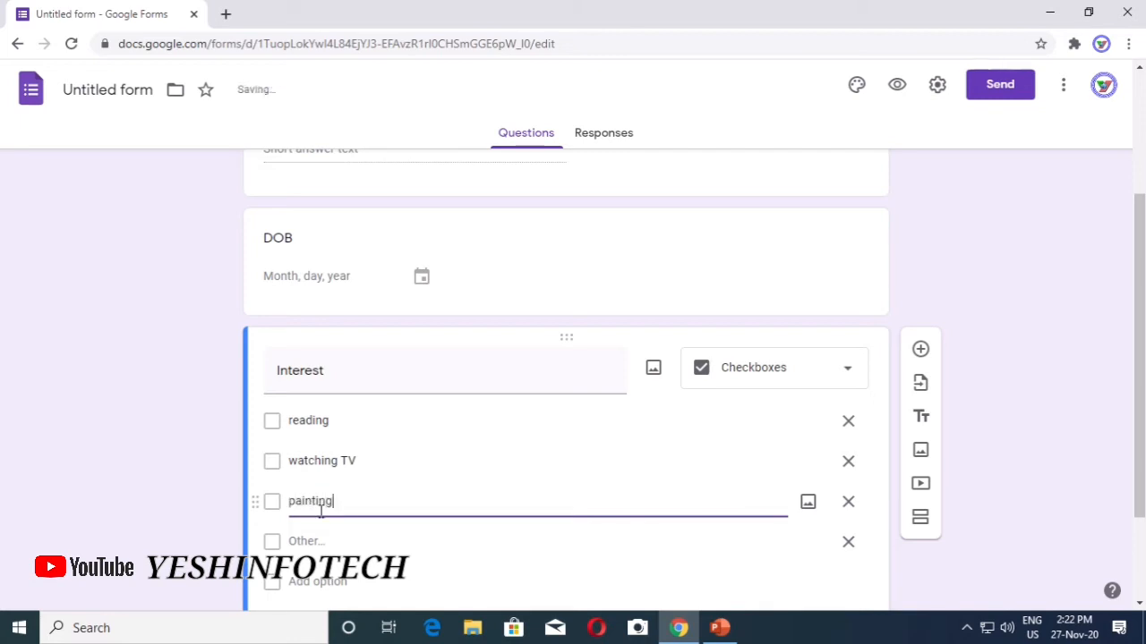
Add a fourth question named "Gender" with the Multiple choice answer type.
scroll(463, 511, "down", 1)
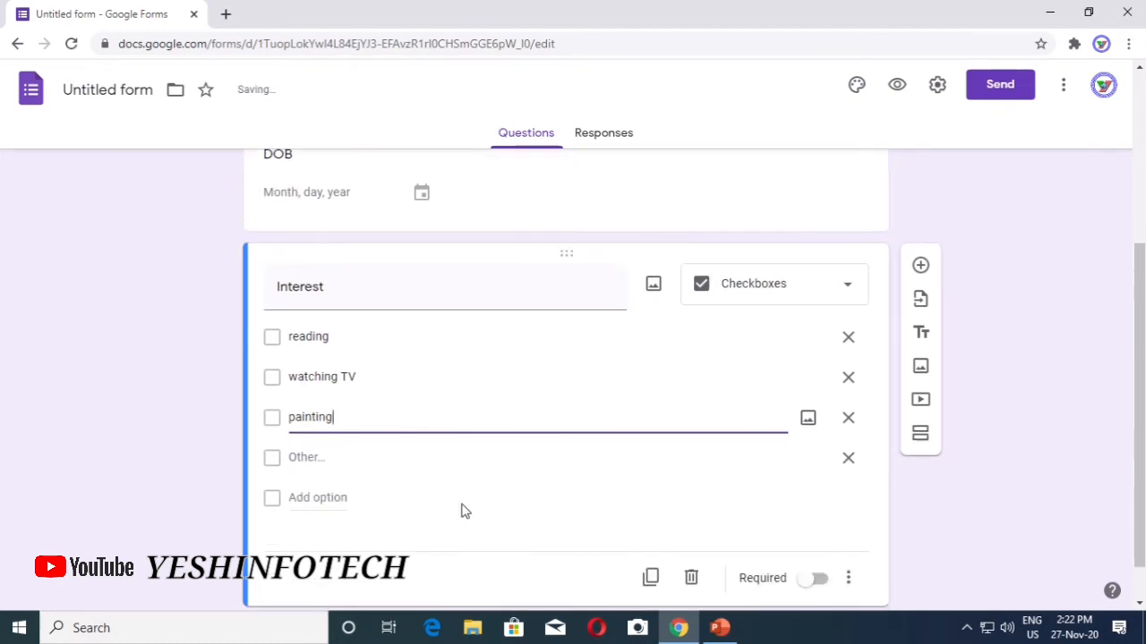
scroll(464, 511, "down", 1)
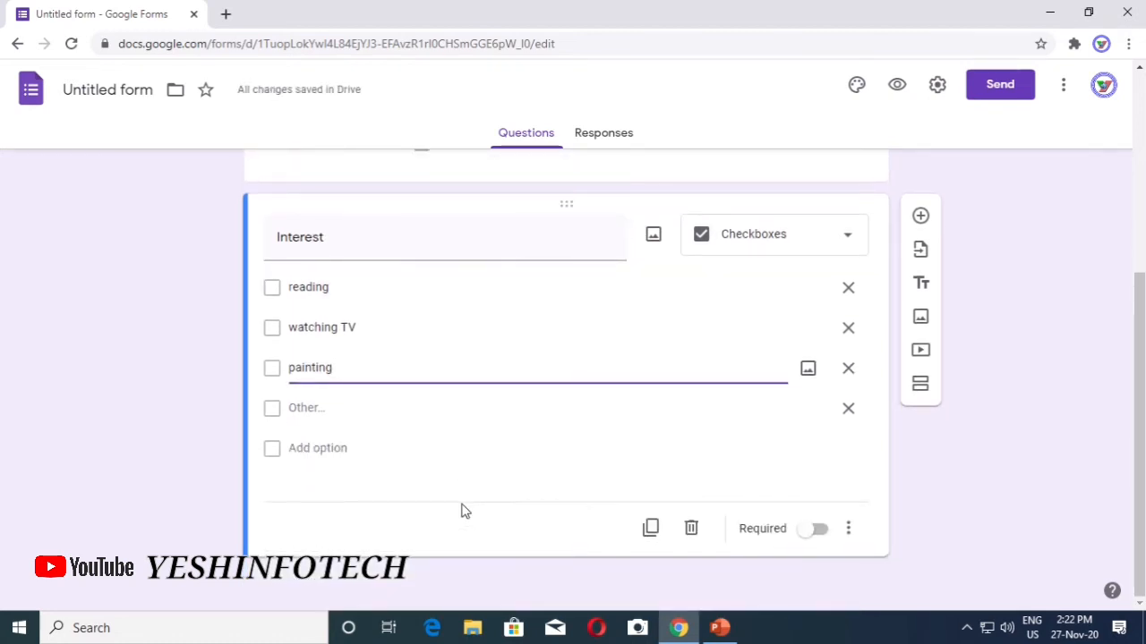
scroll(465, 511, "up", 1)
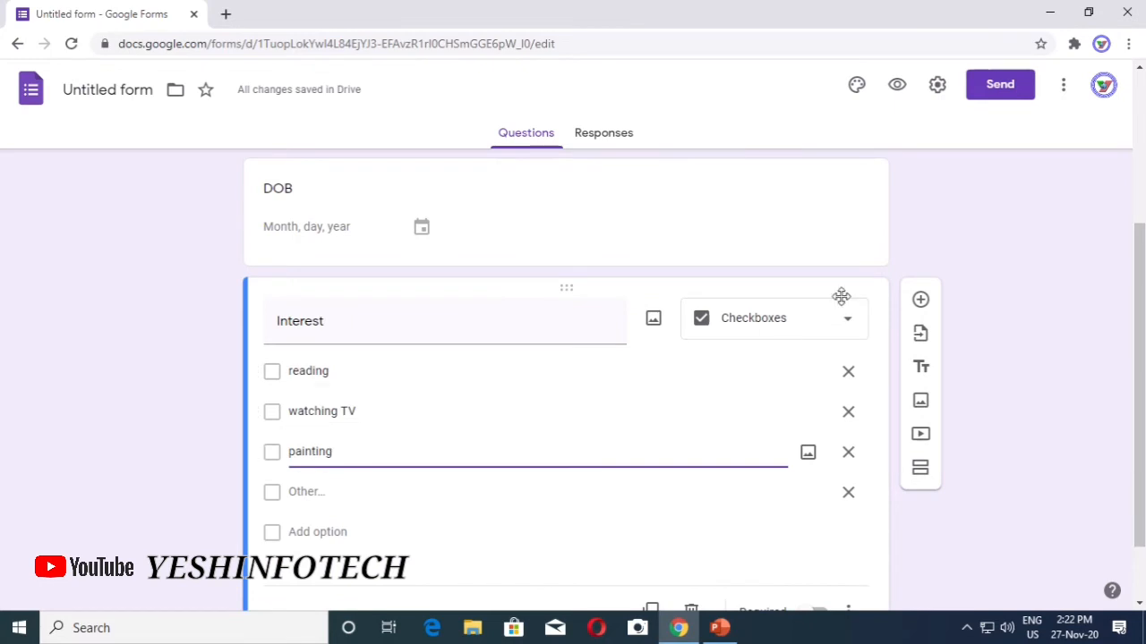
left_click(921, 301)
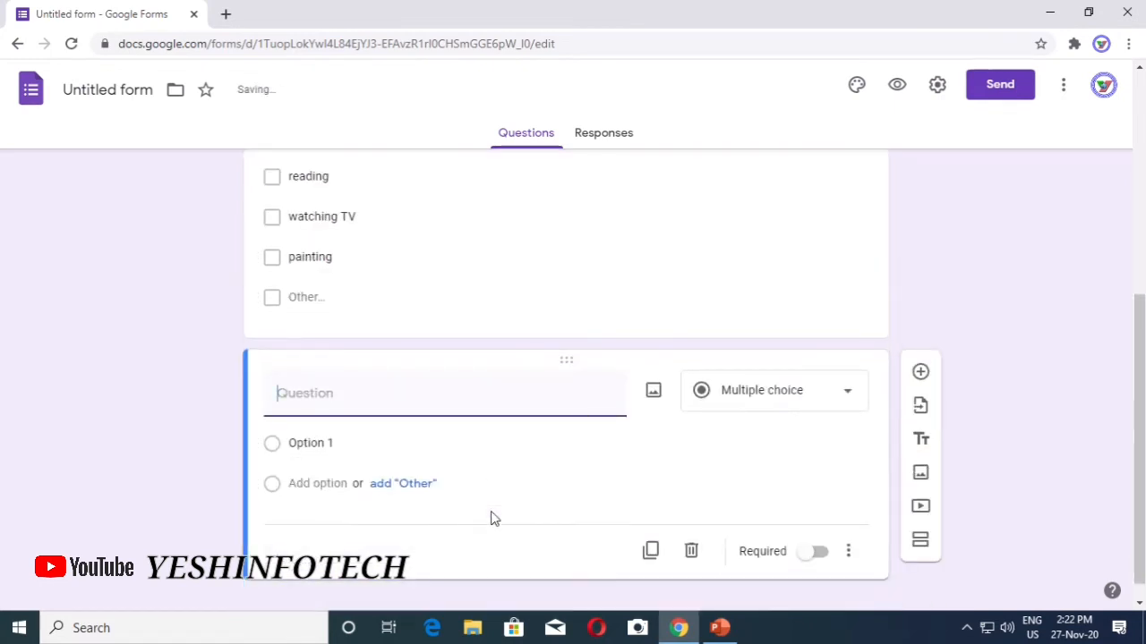
type("Gender")
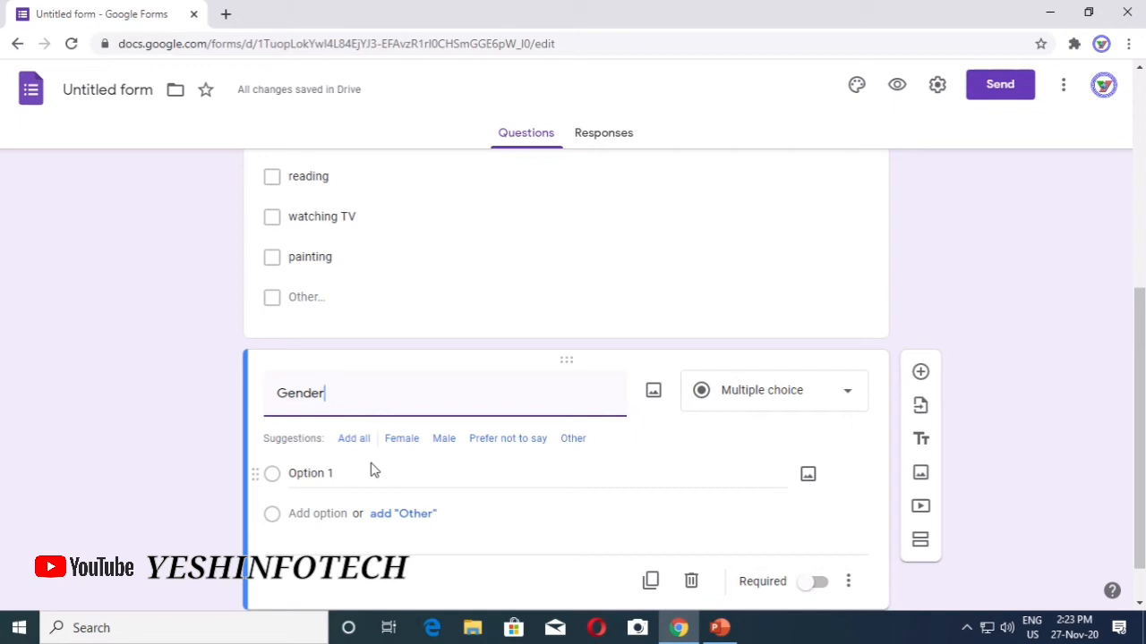
left_click(845, 393)
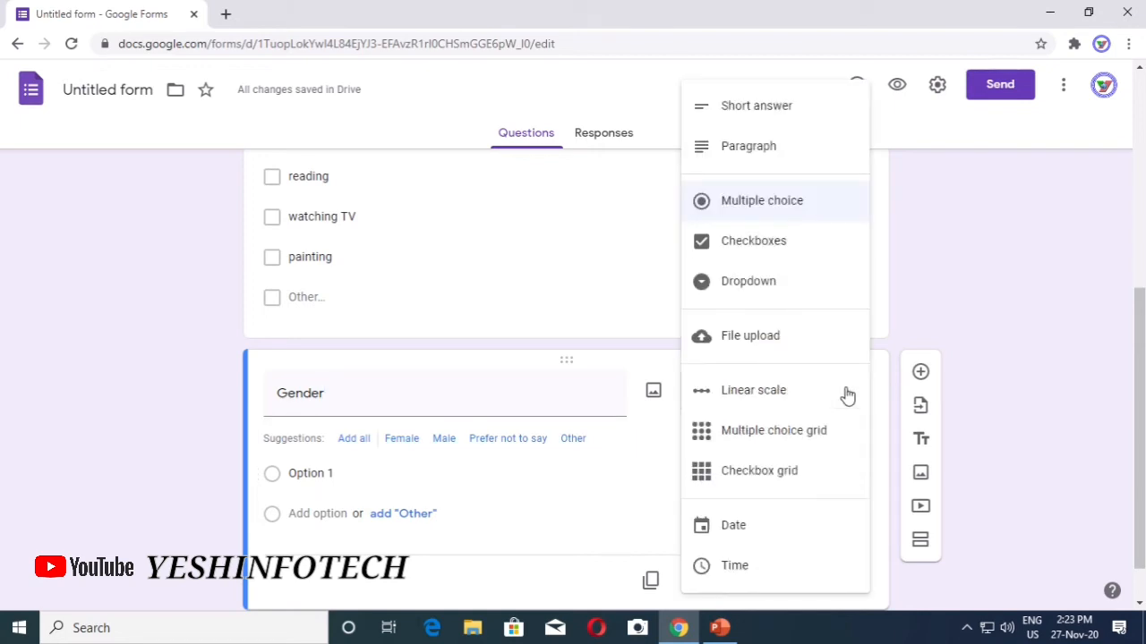
left_click(743, 210)
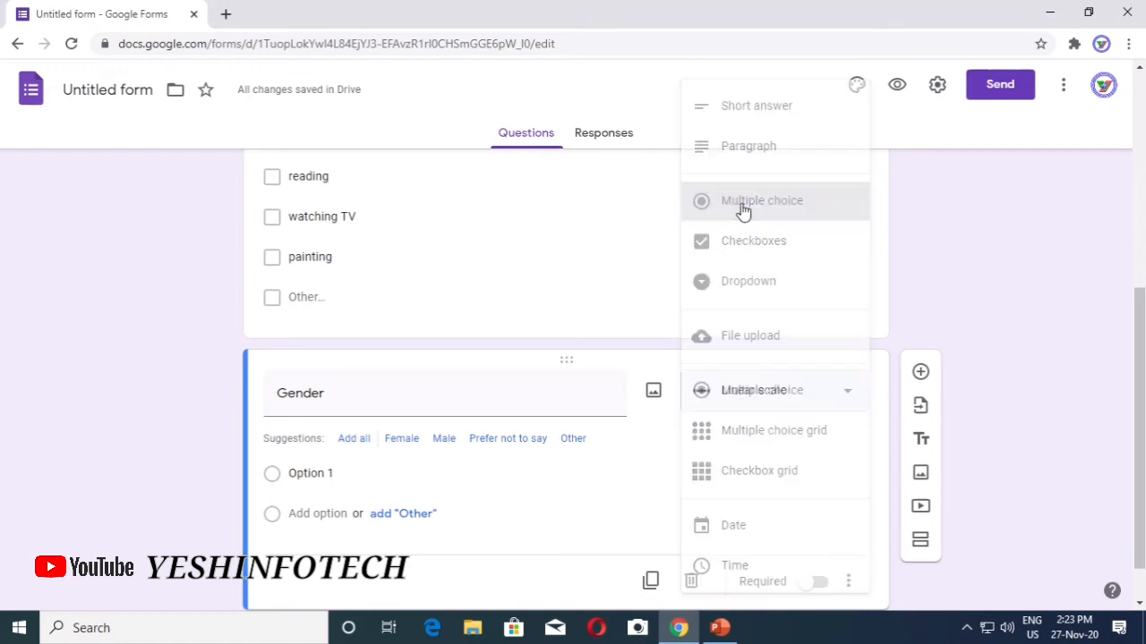
Give the Gender question the options "Male" and "Female", plus an "Other" choice.
left_click(297, 474)
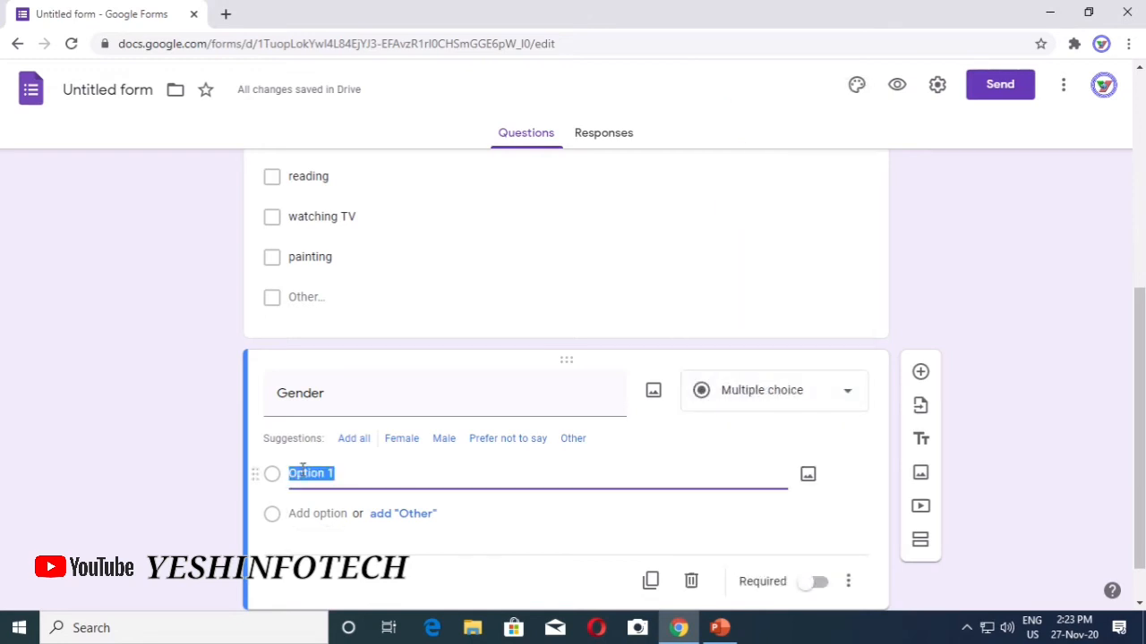
type("Male")
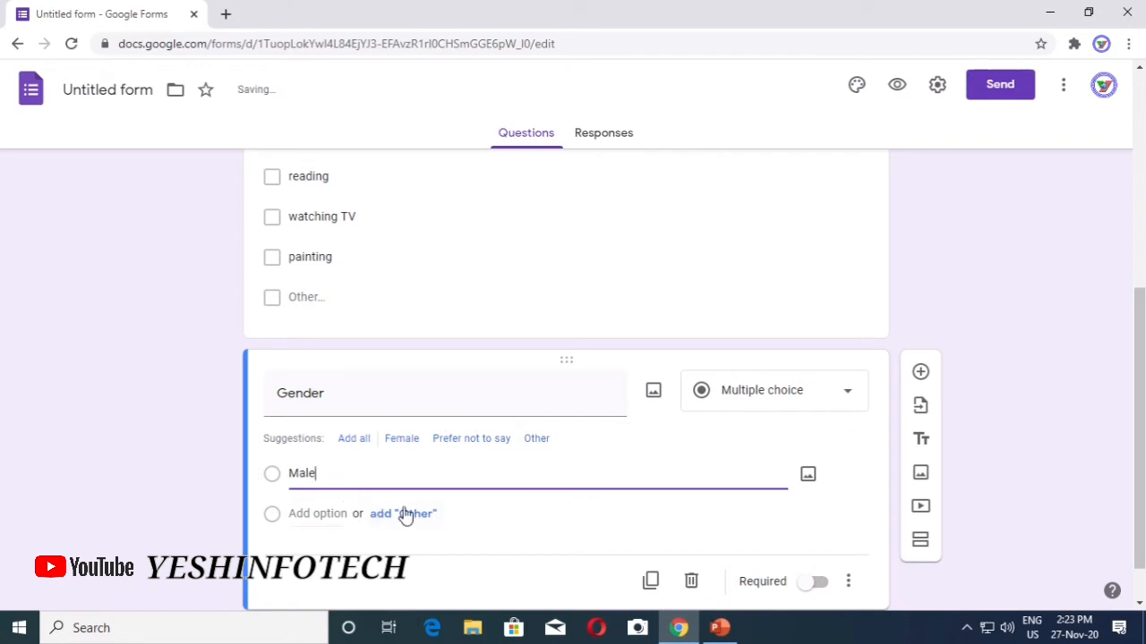
left_click(406, 514)
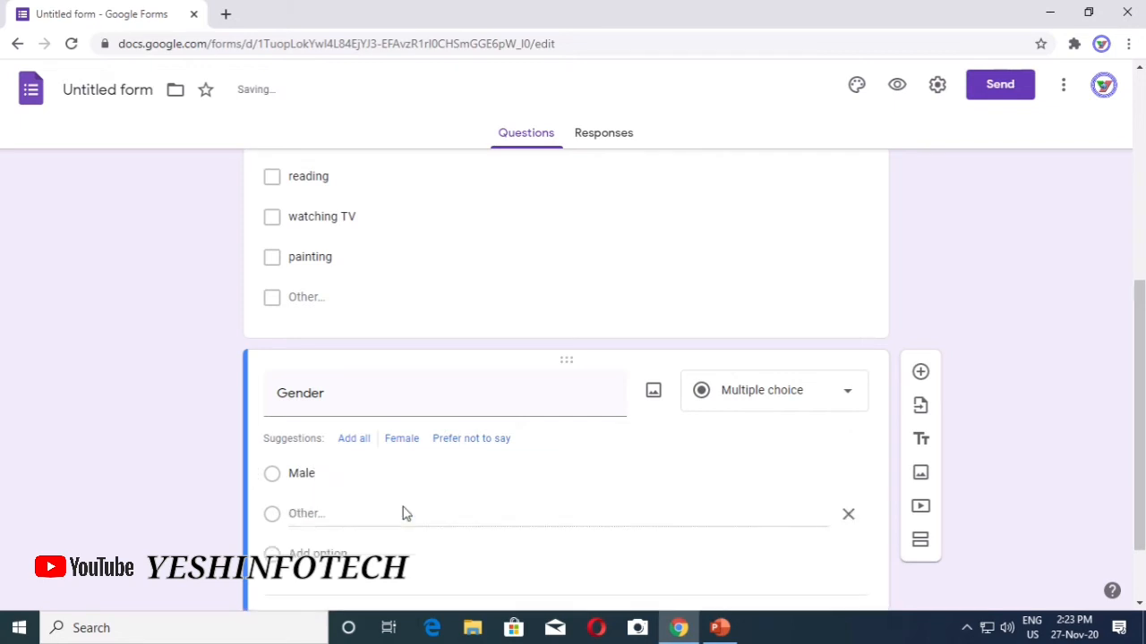
double_click(304, 514)
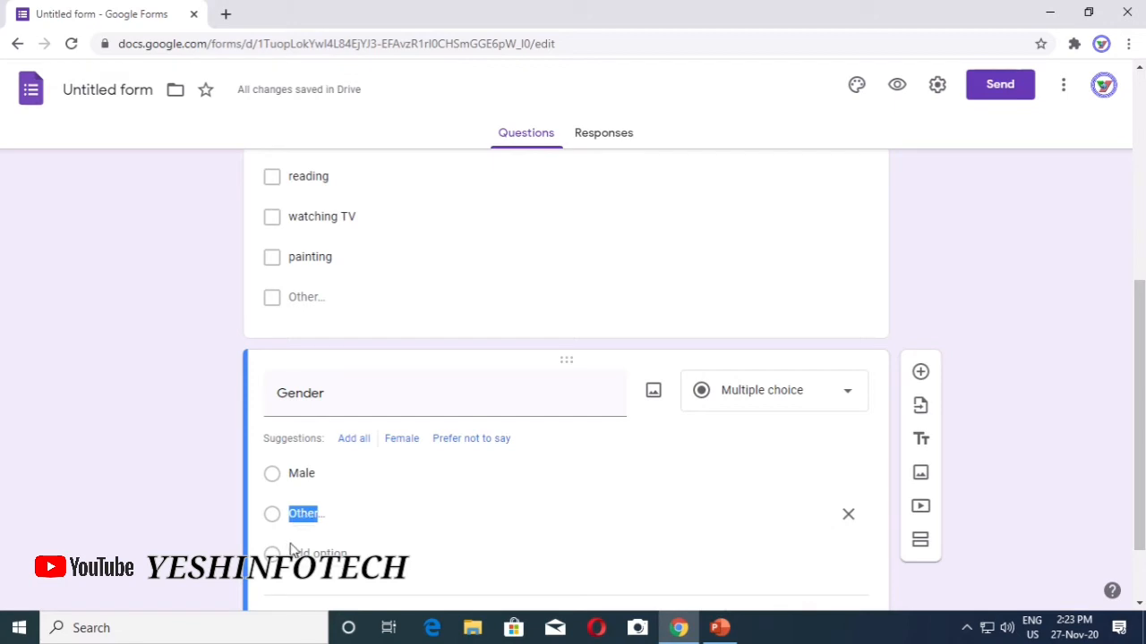
left_click(293, 548)
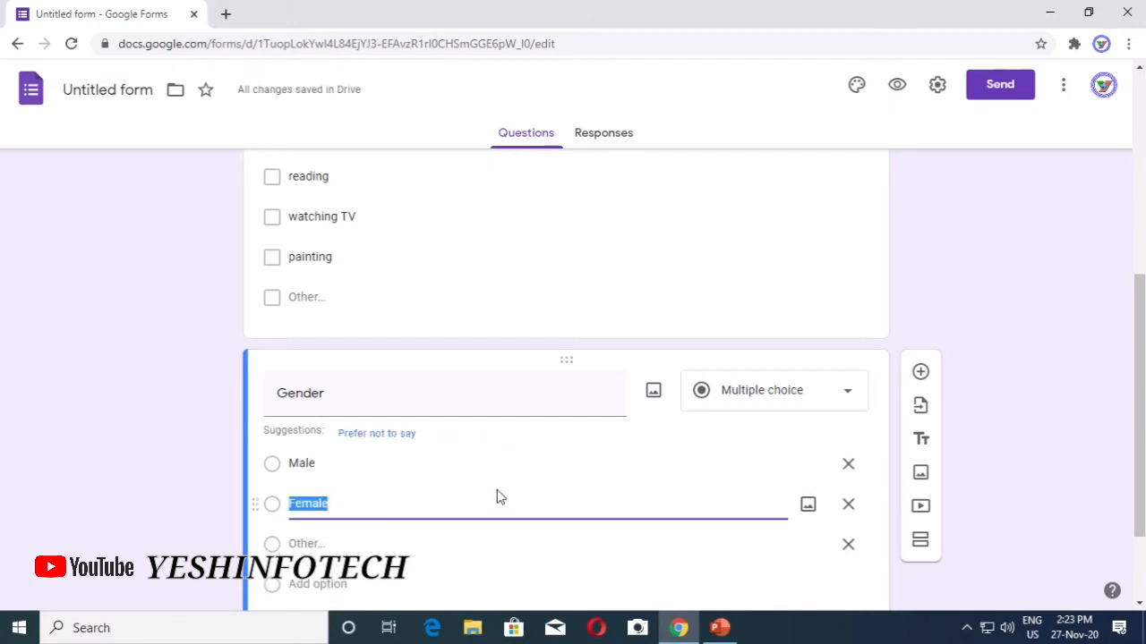
Add a fifth question named "Your class" with the Dropdown answer type.
left_click(920, 372)
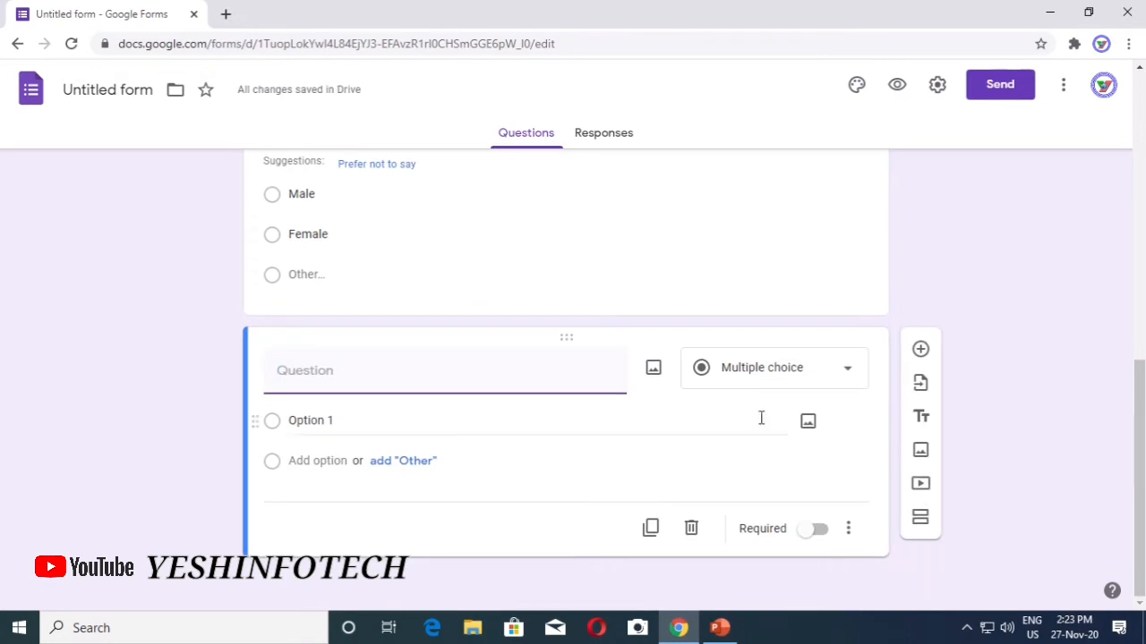
left_click(844, 377)
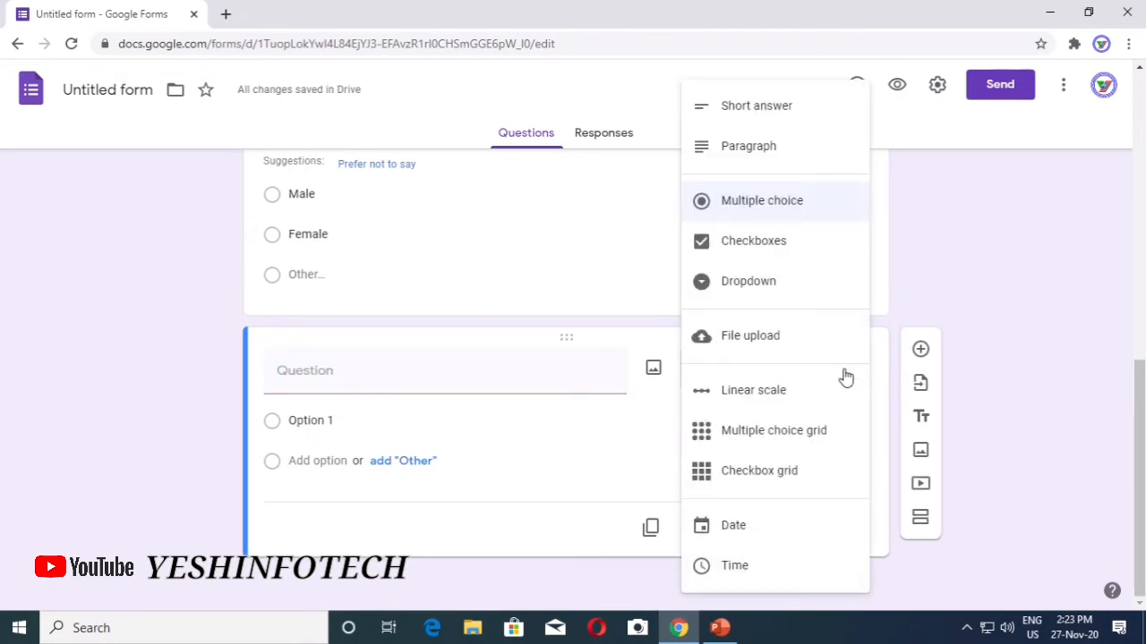
left_click(748, 282)
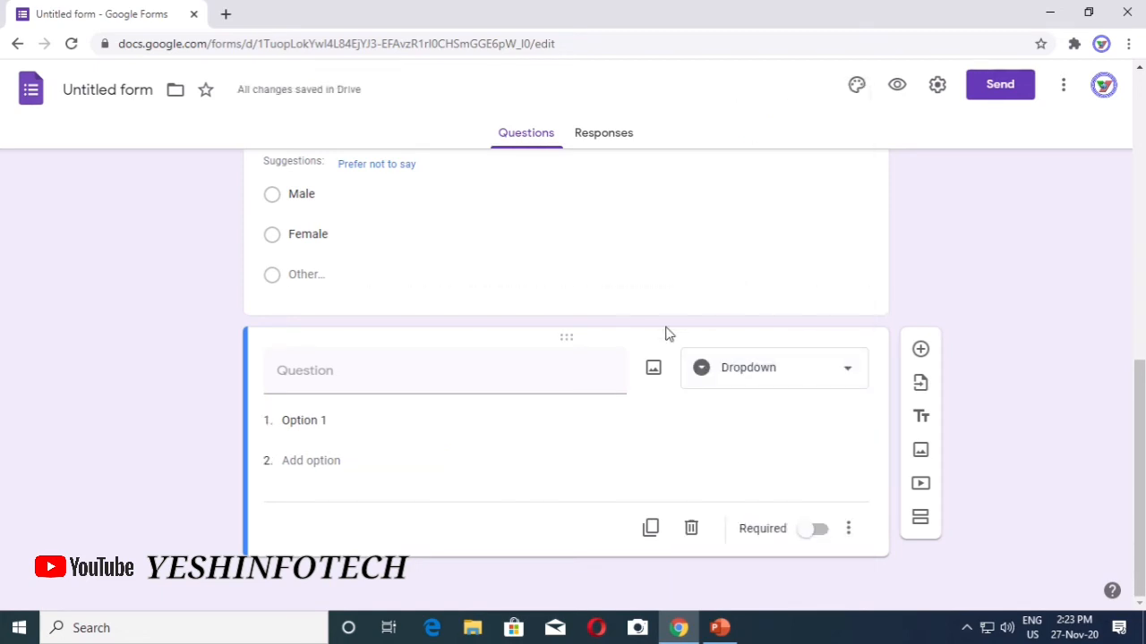
left_click(357, 385)
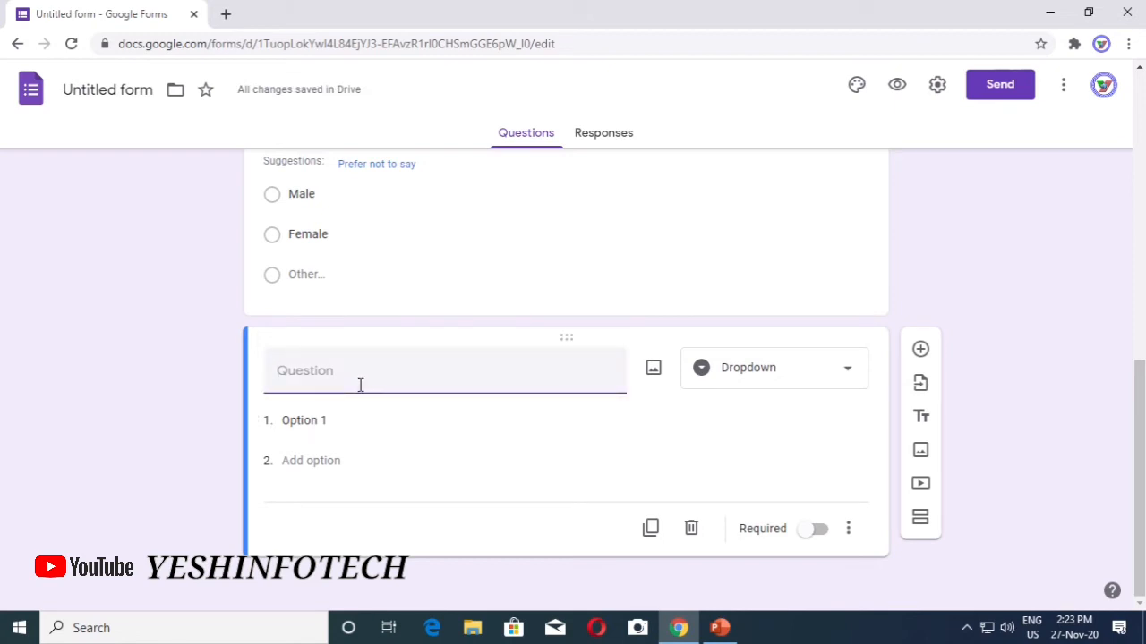
type("YOuour cl")
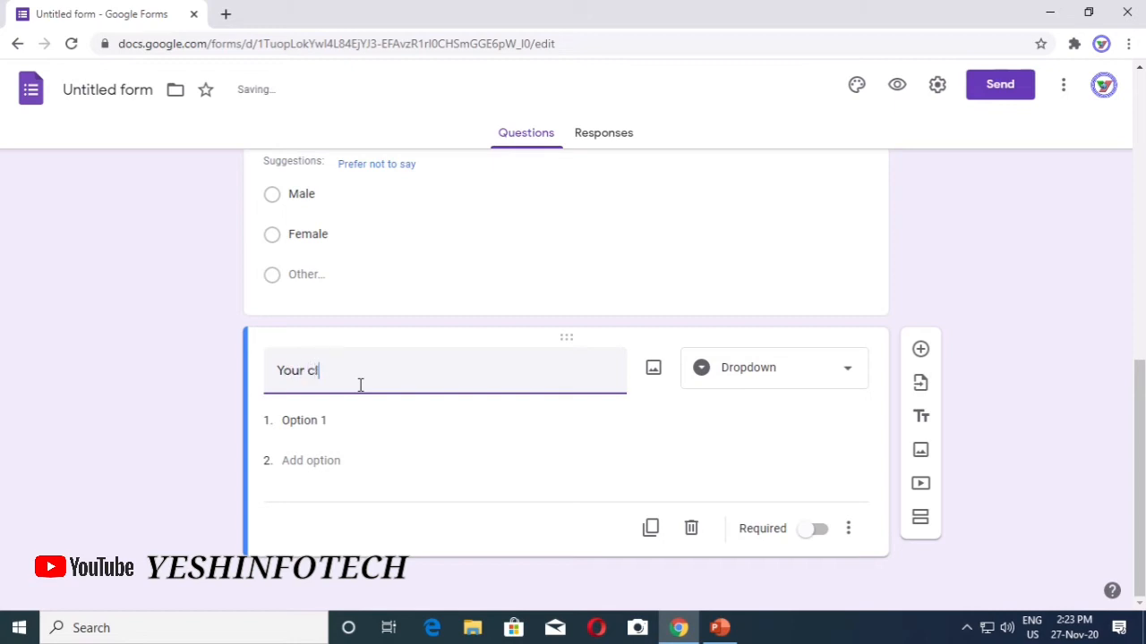
type("ass")
Enter "VI", "VII" and "VIII" as the options of the "Your class" question, keeping the Dropdown type.
left_click(315, 419)
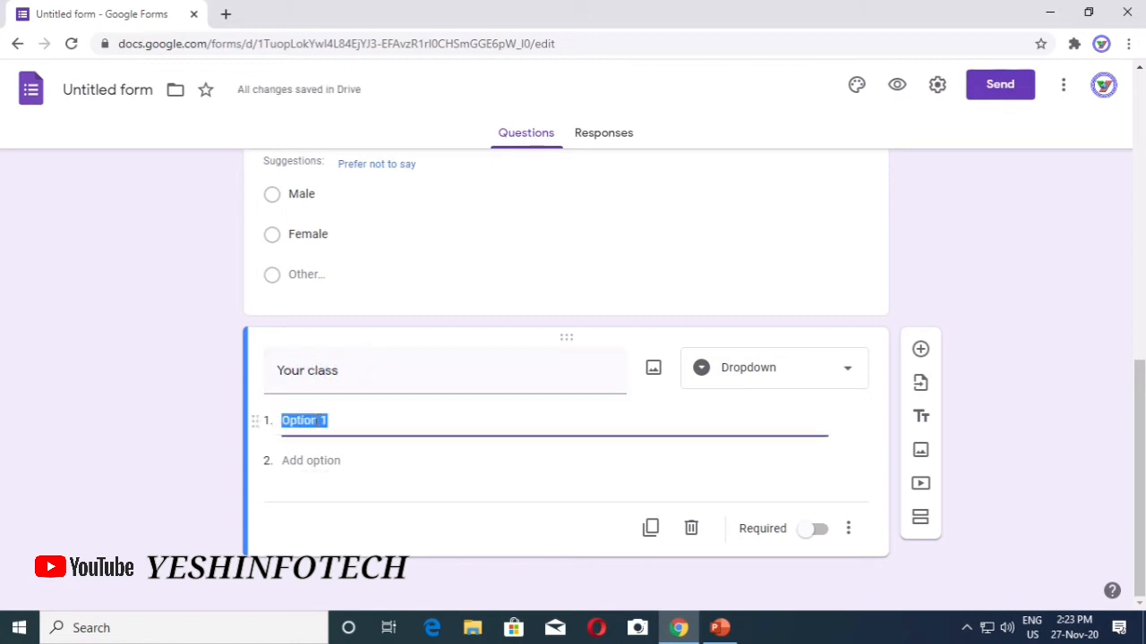
type("VI")
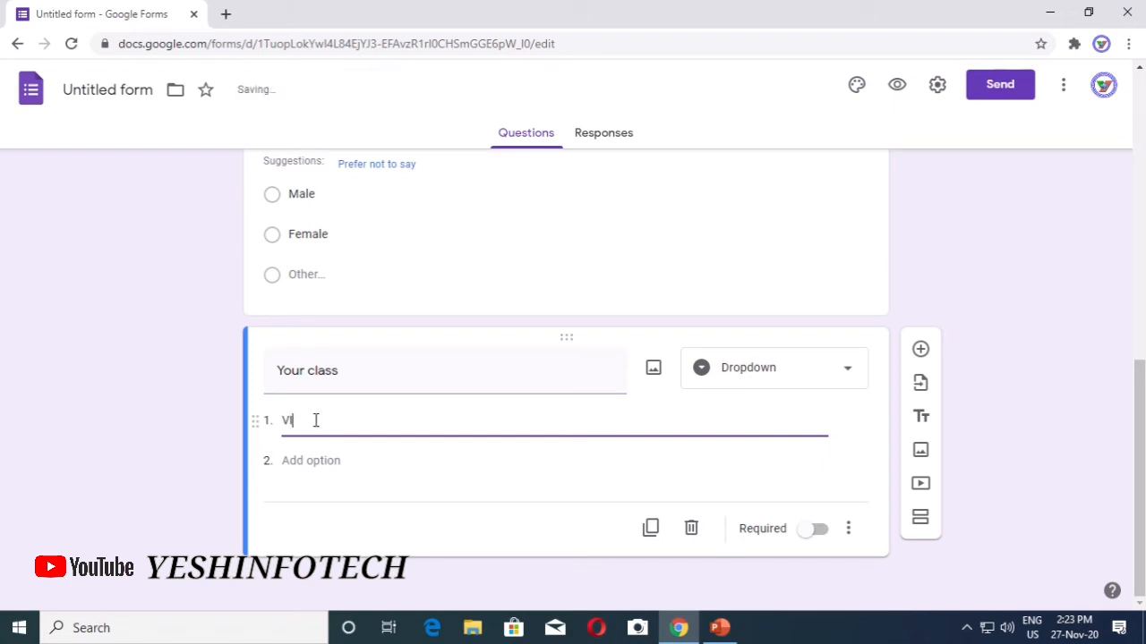
left_click(294, 461)
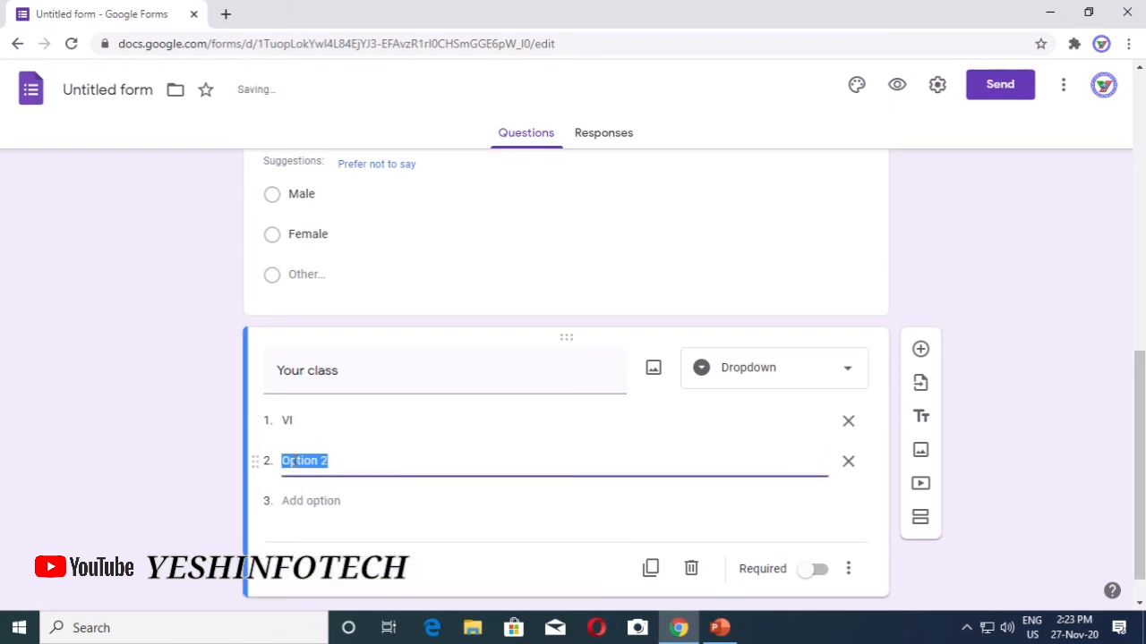
type("VII")
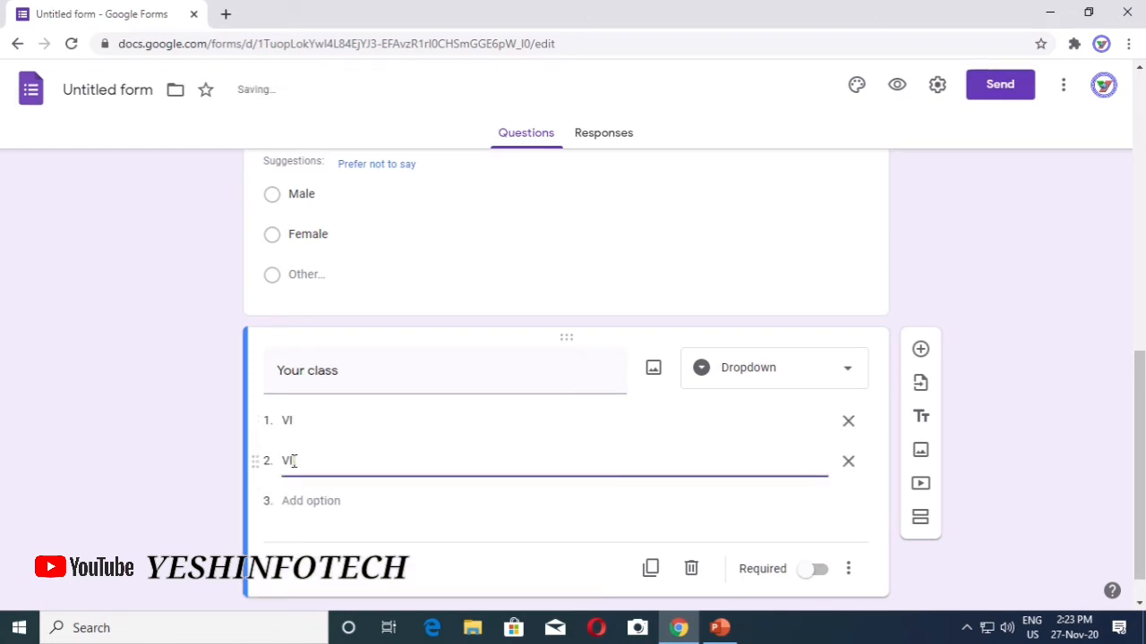
left_click(298, 500)
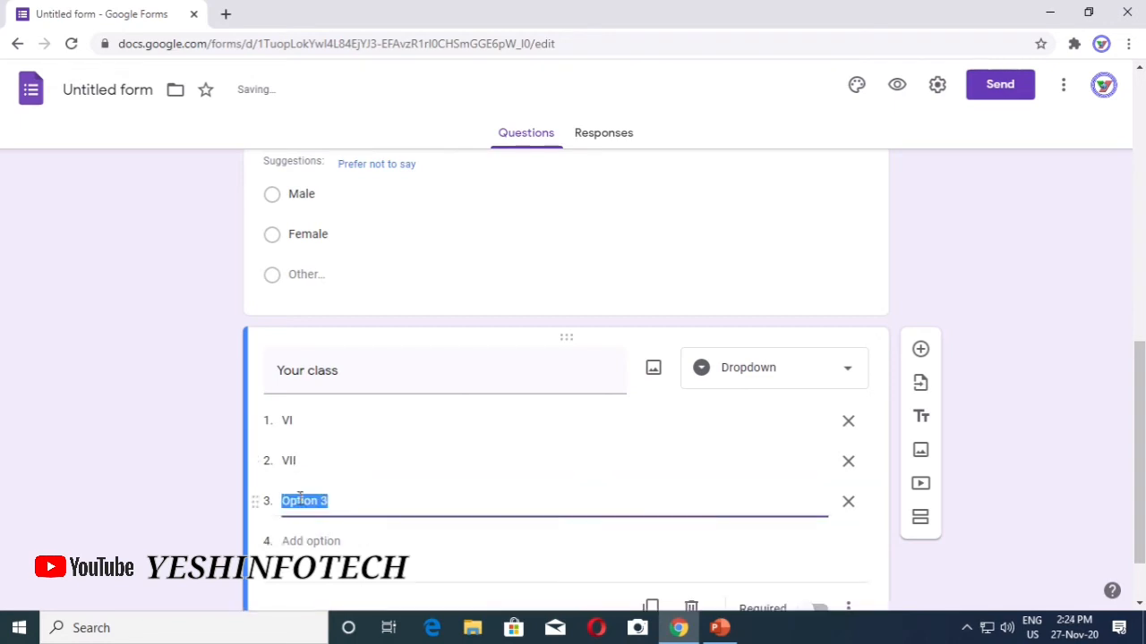
type("VIII")
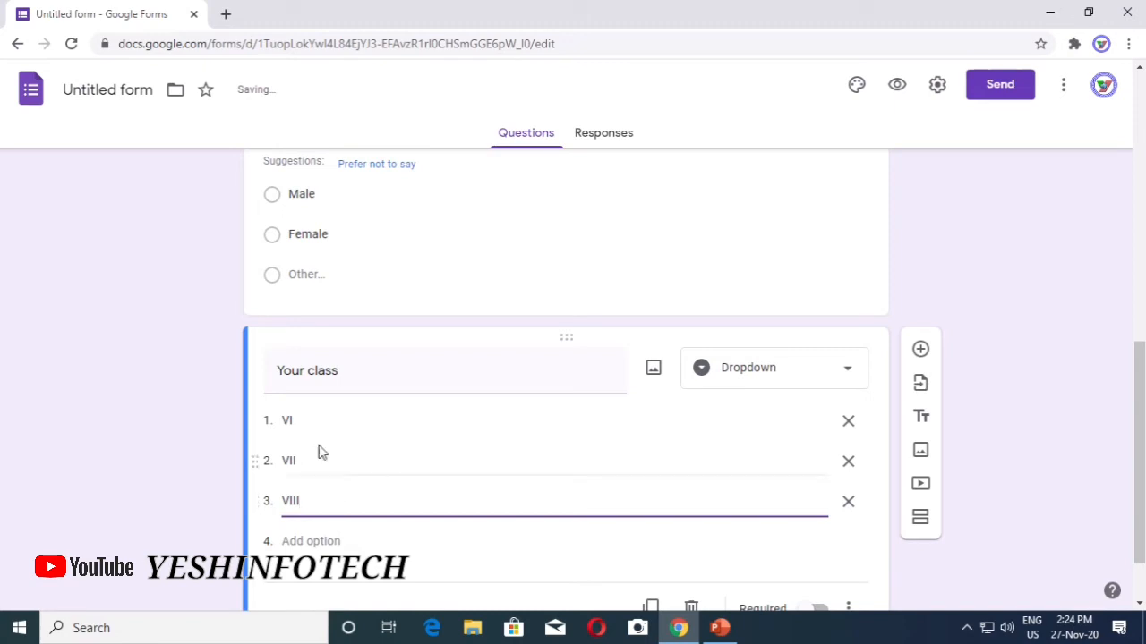
left_click(849, 372)
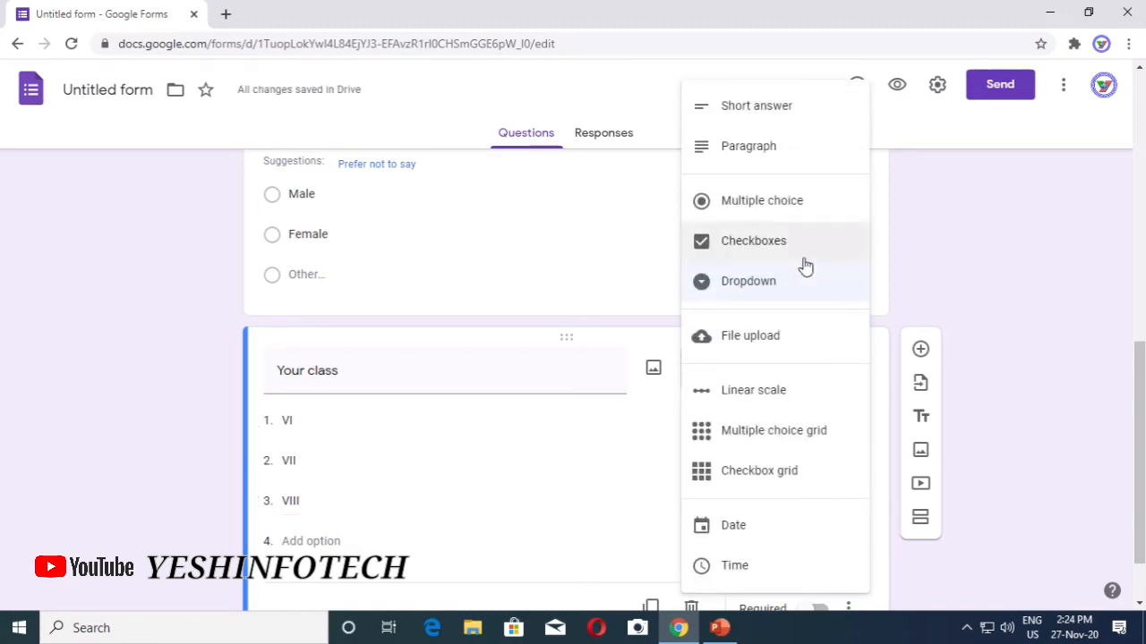
left_click(796, 285)
scroll(841, 430, "down", 1)
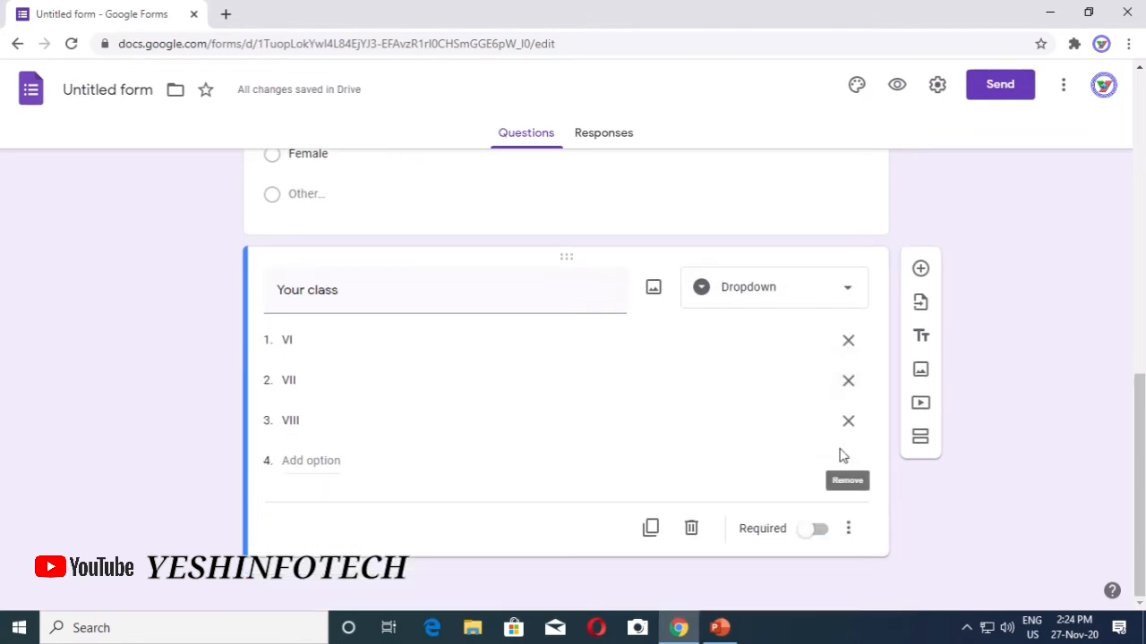
scroll(838, 541, "up", 7)
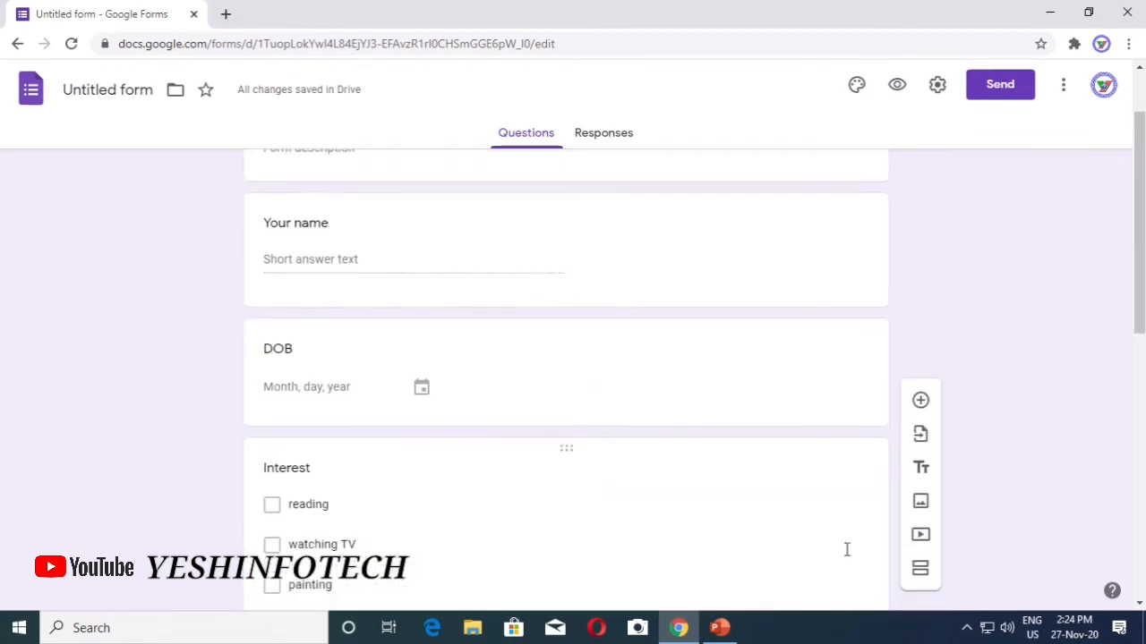
scroll(846, 548, "down", 2)
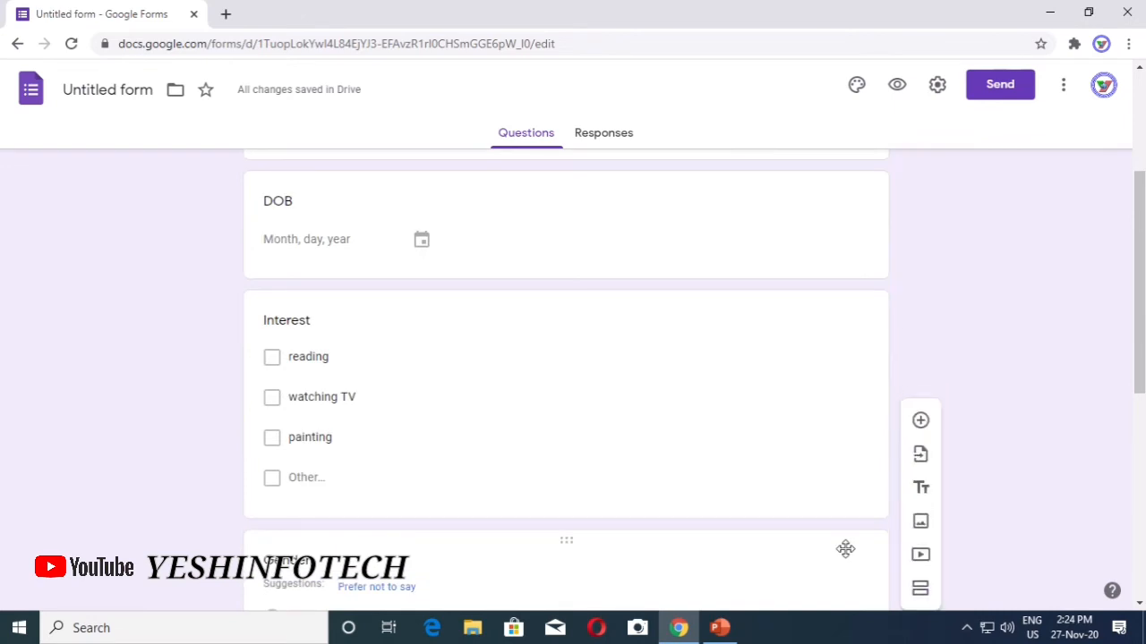
Make the Interest question required.
left_click(739, 458)
scroll(761, 459, "down", 3)
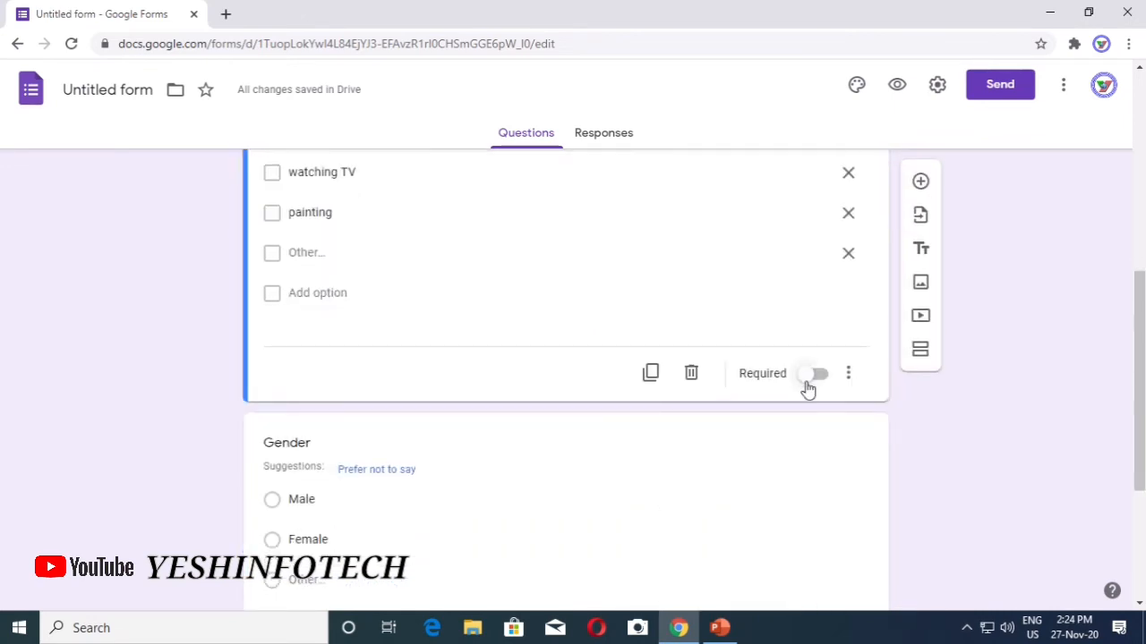
scroll(671, 338, "up", 2)
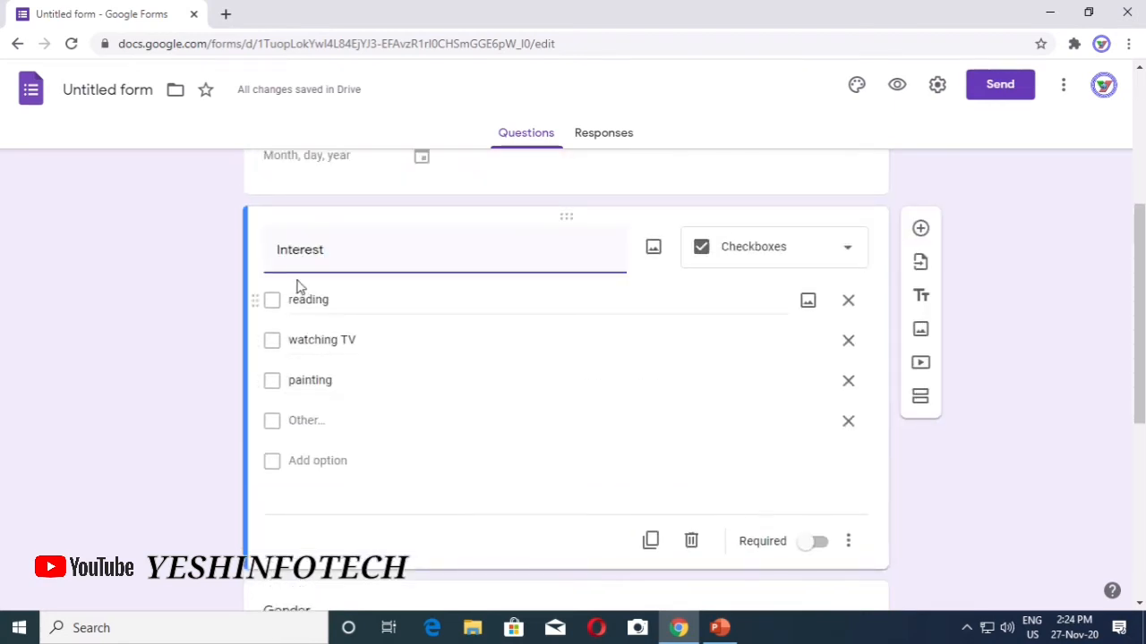
scroll(551, 443, "down", 1)
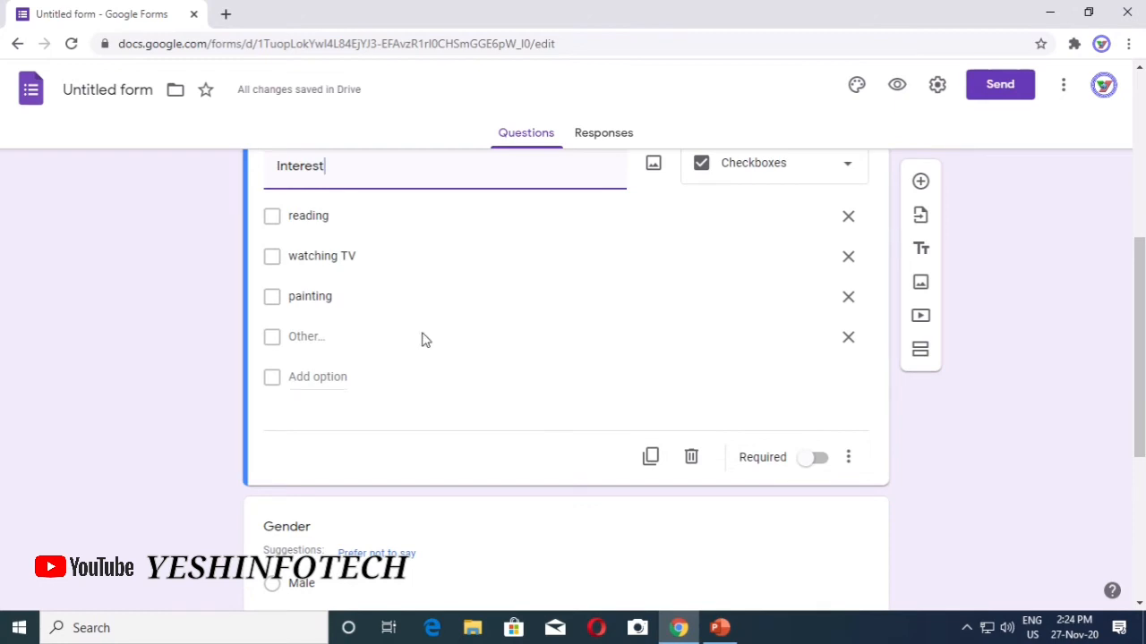
left_click(813, 461)
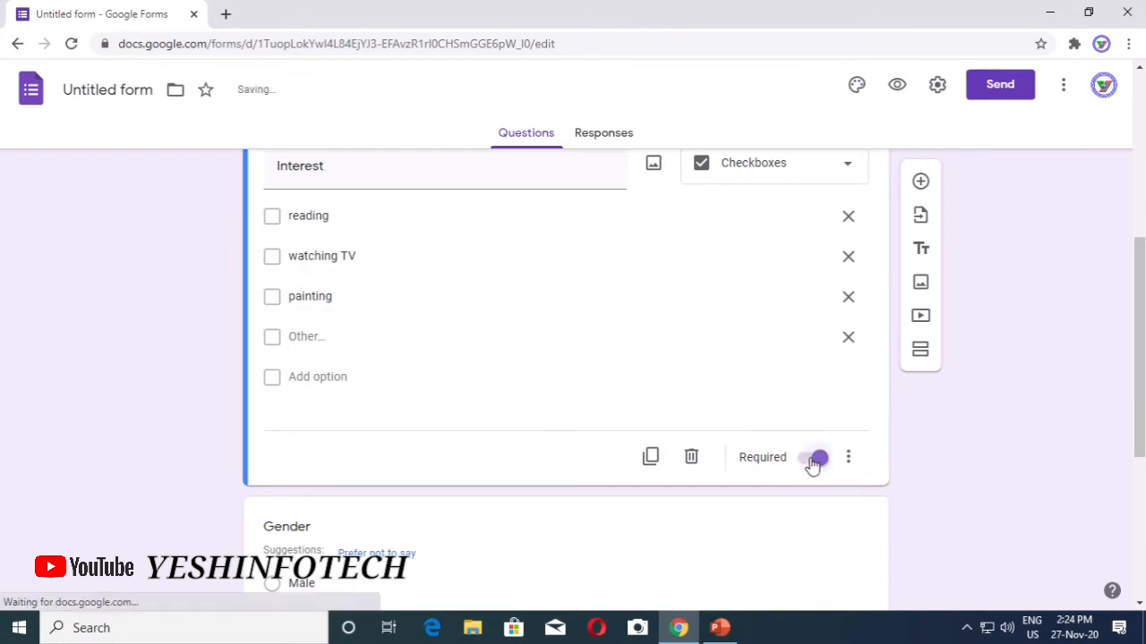
Make the Gender question required as well.
scroll(821, 470, "down", 3)
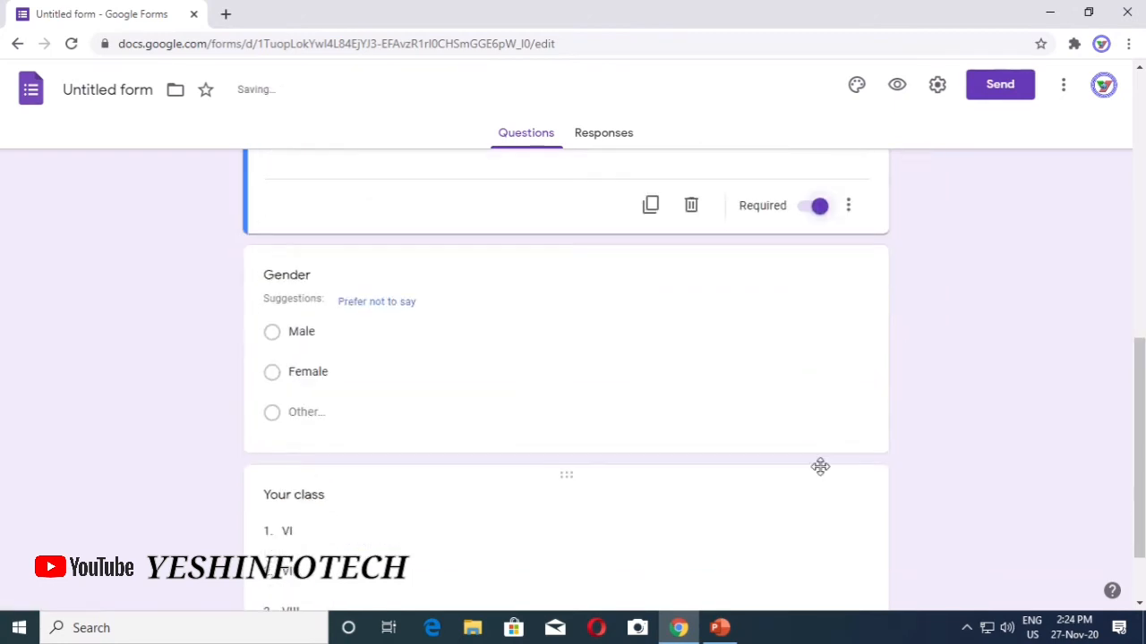
left_click(573, 371)
left_click(809, 414)
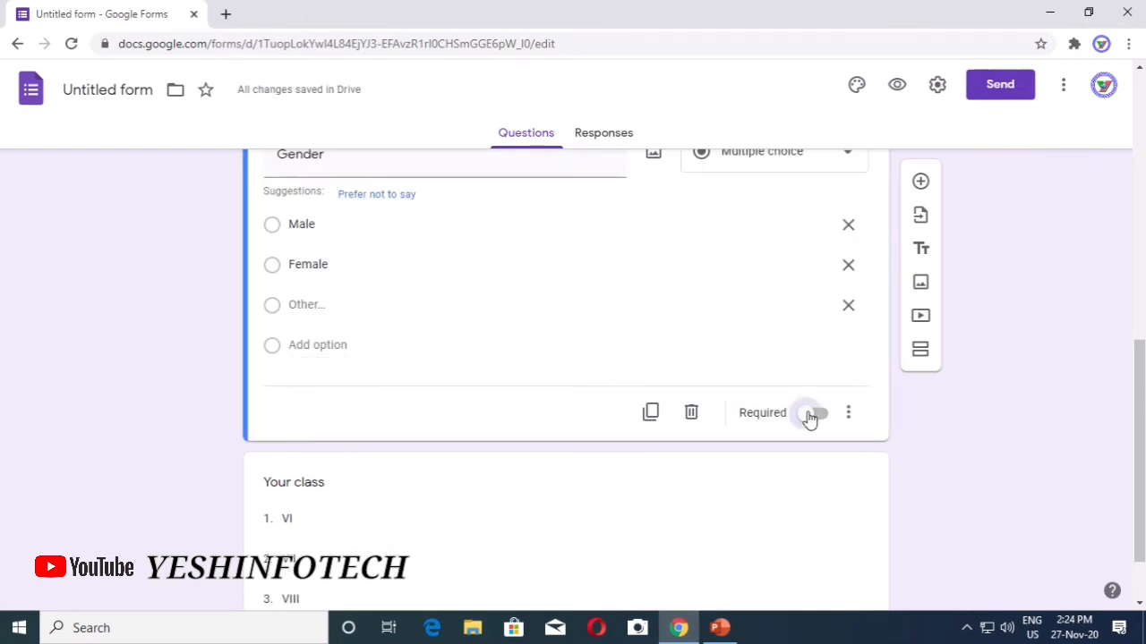
Preview the contact form, look through all its questions, and close the preview.
scroll(801, 497, "up", 4)
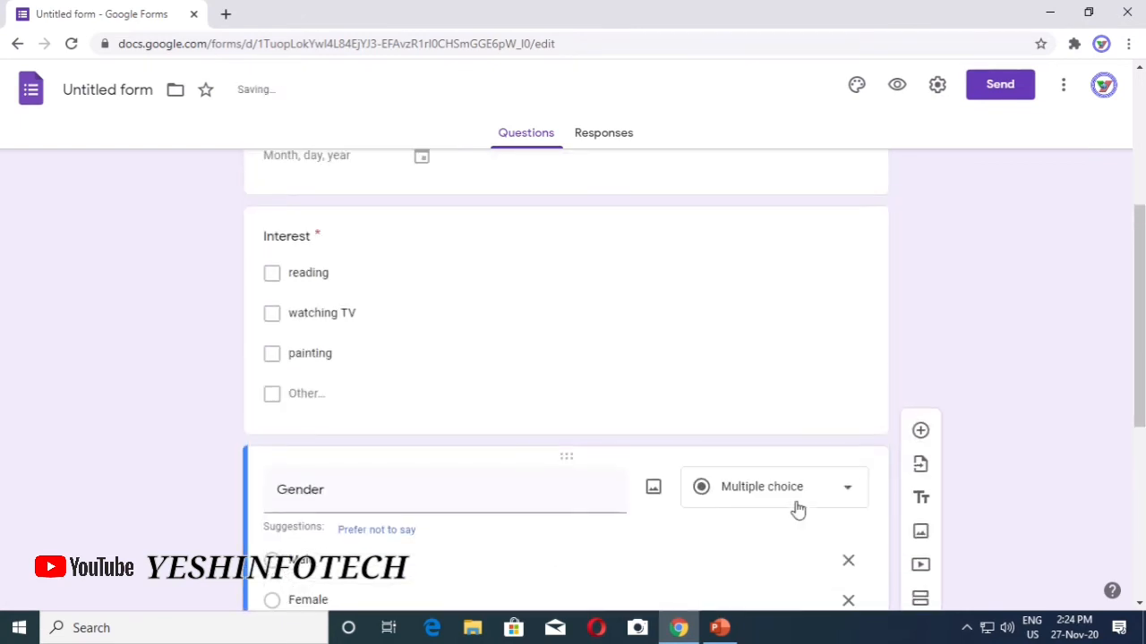
scroll(797, 510, "up", 3)
scroll(797, 514, "up", 1)
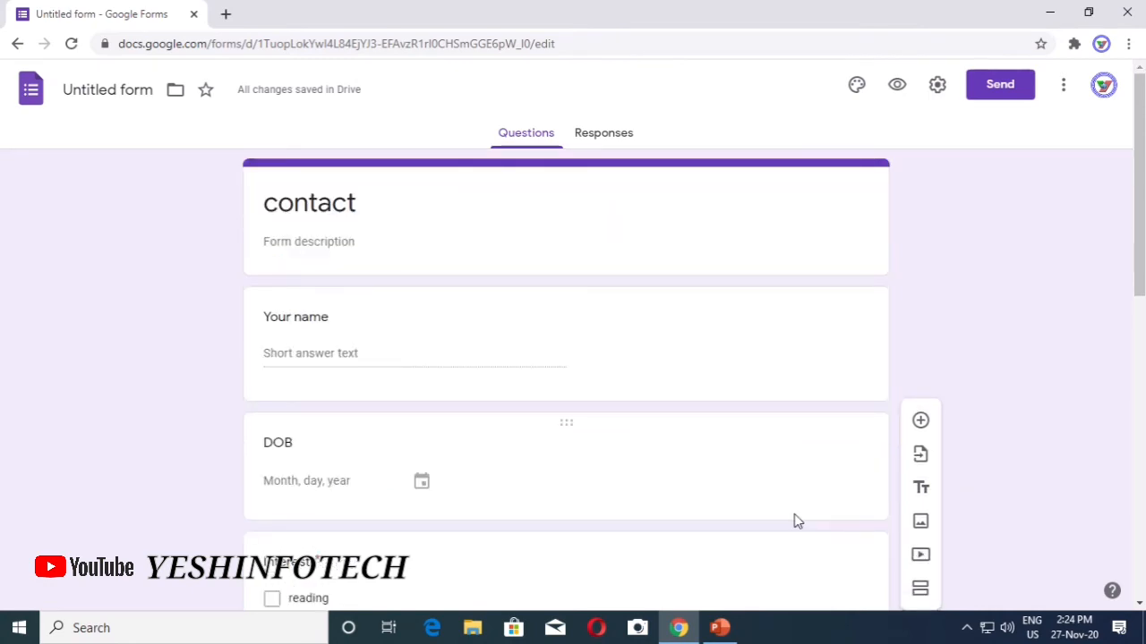
left_click(899, 87)
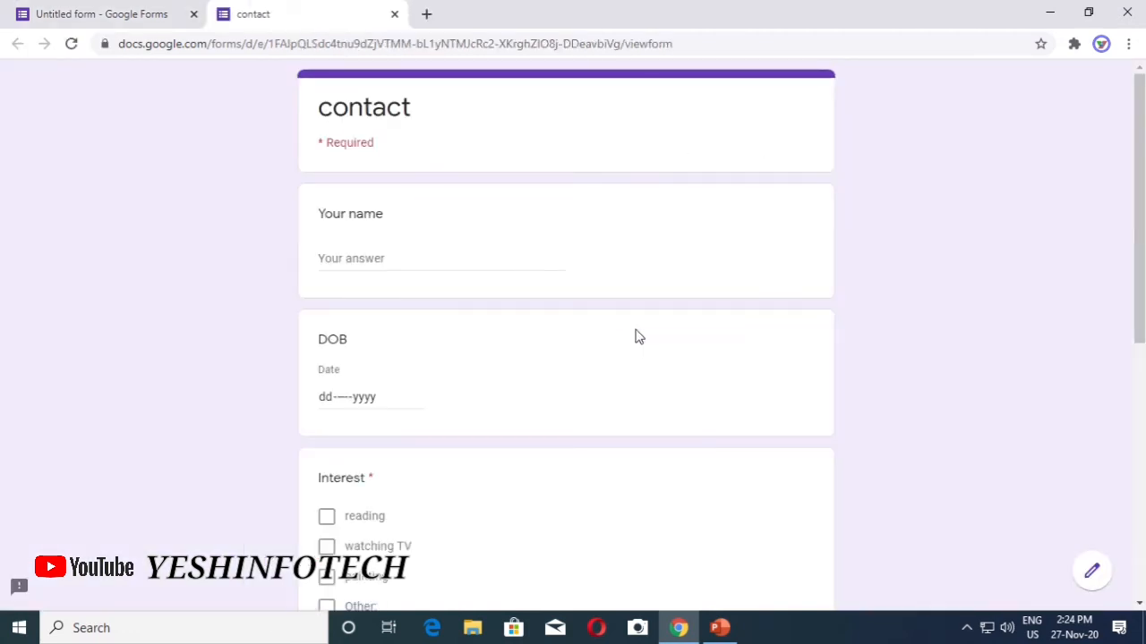
scroll(636, 335, "down", 2)
scroll(637, 338, "down", 4)
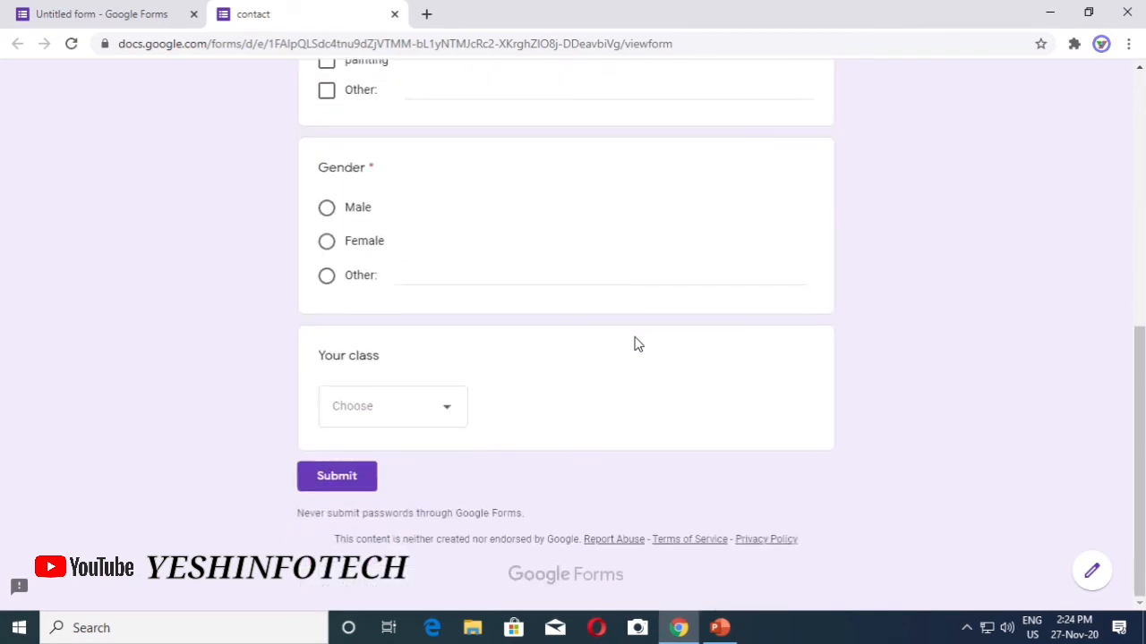
scroll(637, 345, "up", 6)
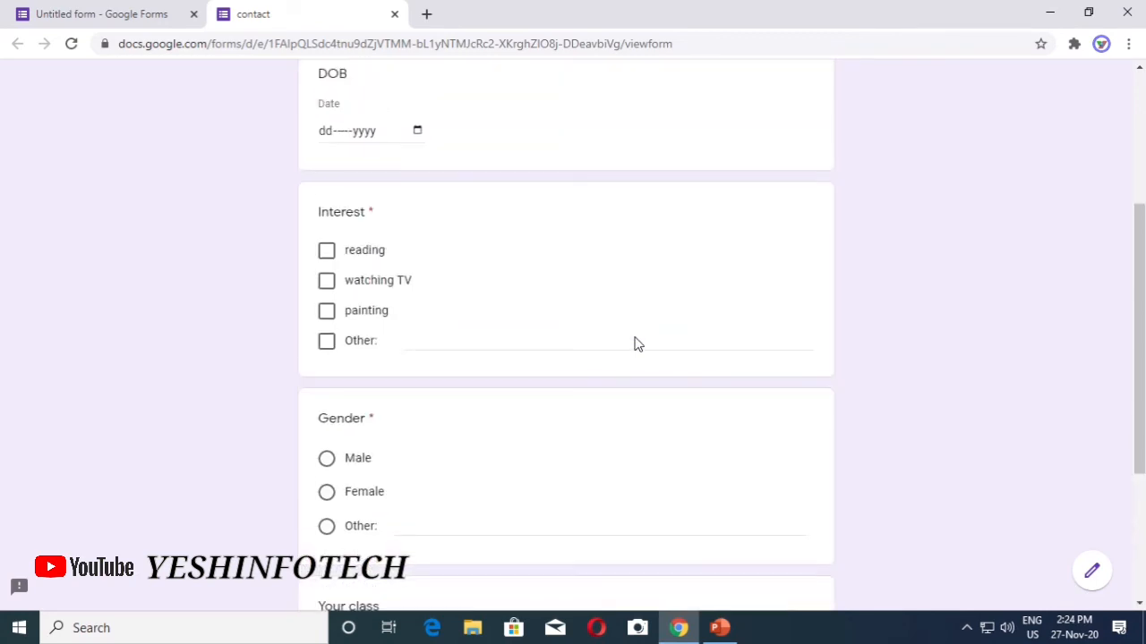
left_click(393, 14)
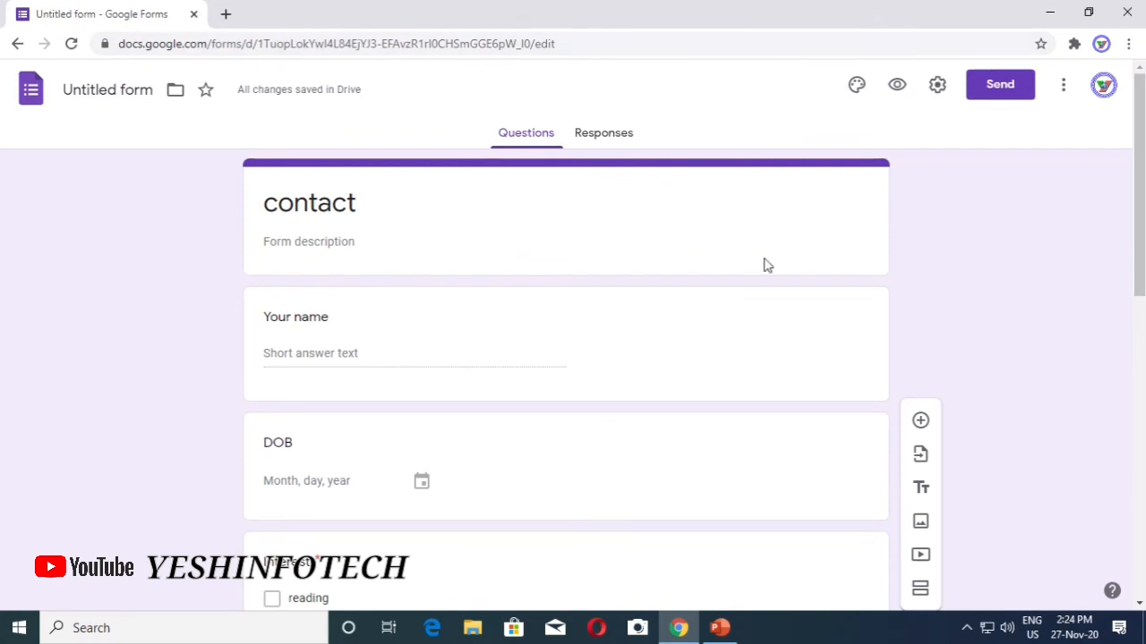
Generate a shortened share link for the contact form, close the sending options and view the form's responses.
scroll(808, 241, "down", 1)
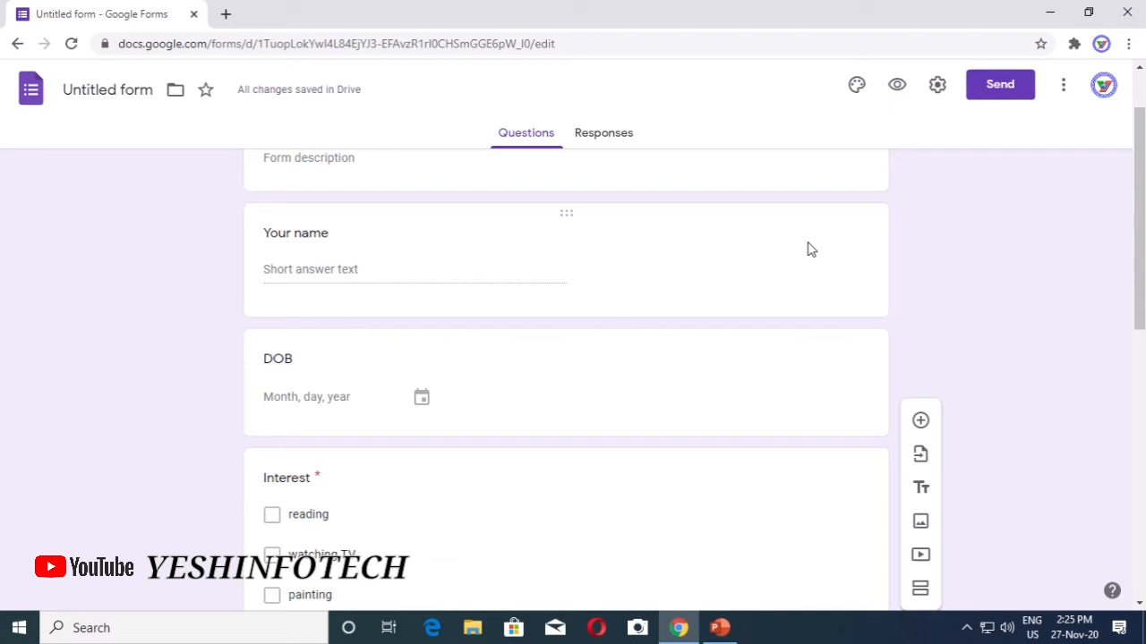
scroll(947, 318, "up", 1)
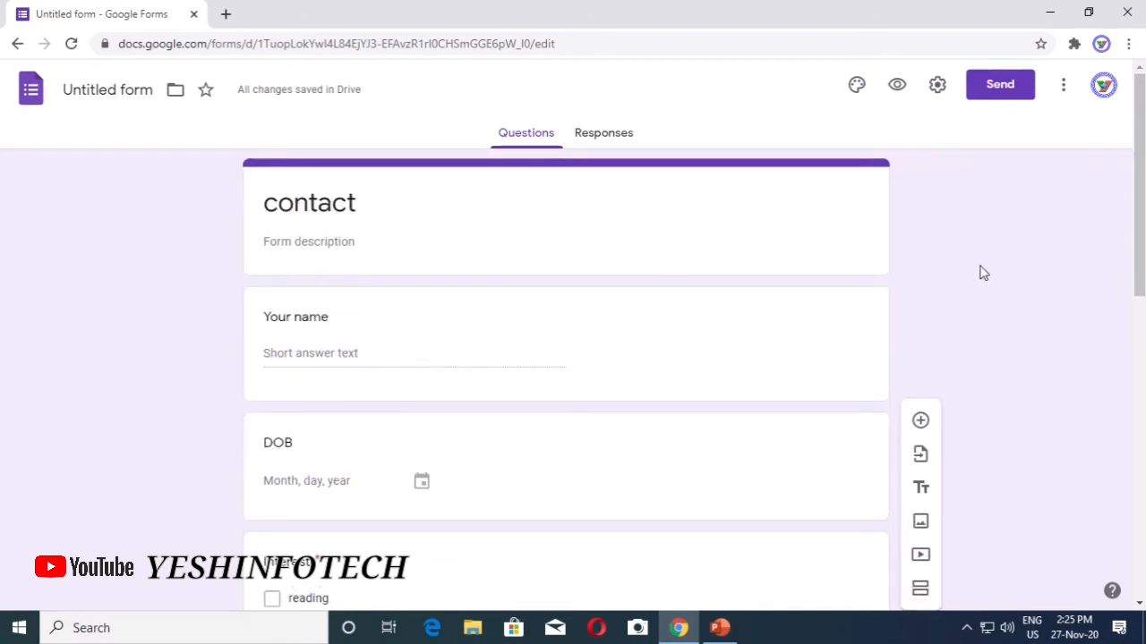
left_click(1014, 89)
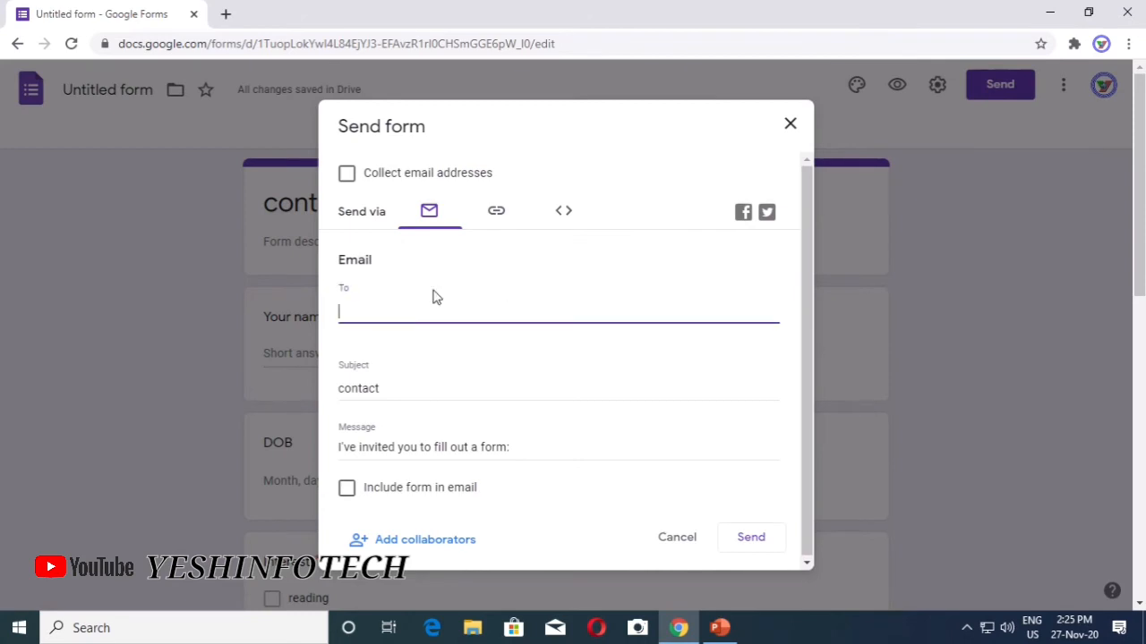
left_click(498, 214)
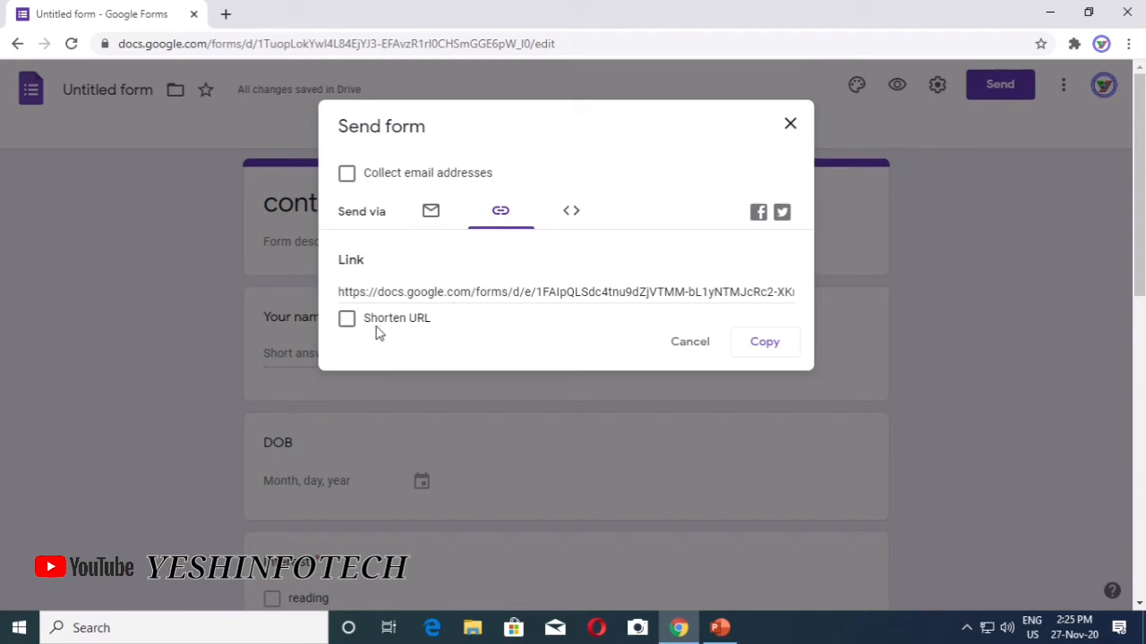
left_click(348, 321)
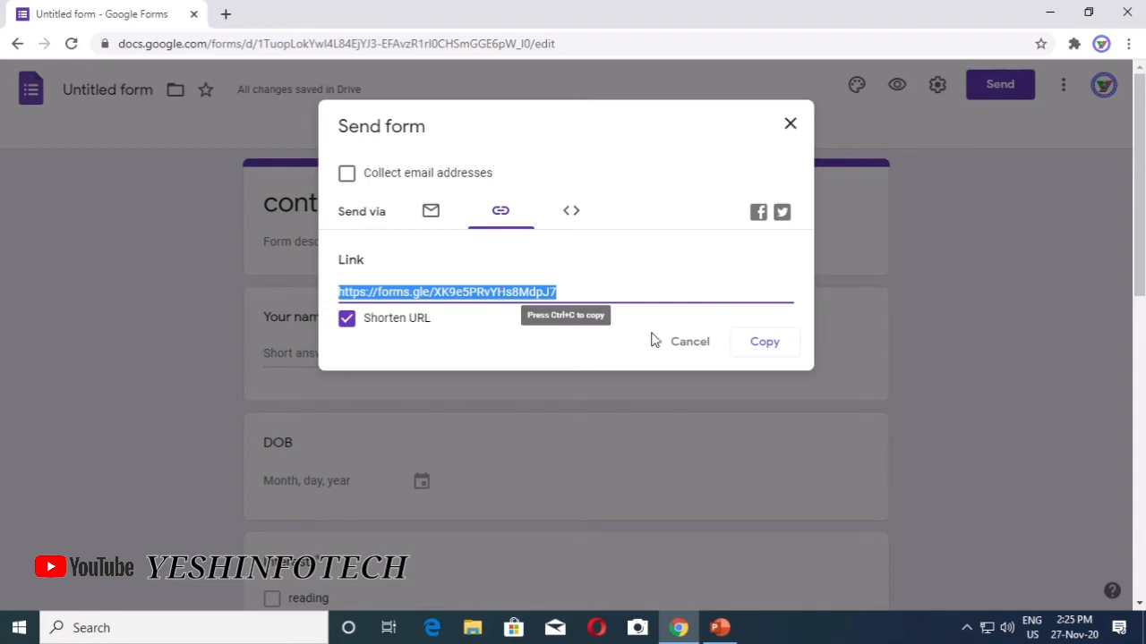
left_click(686, 343)
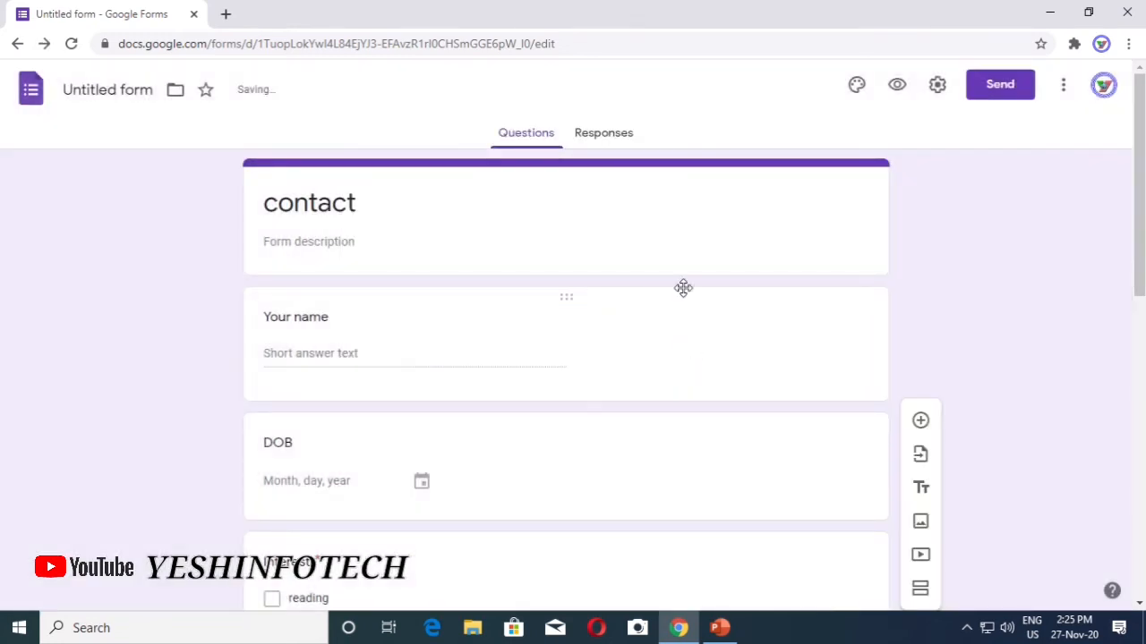
left_click(610, 141)
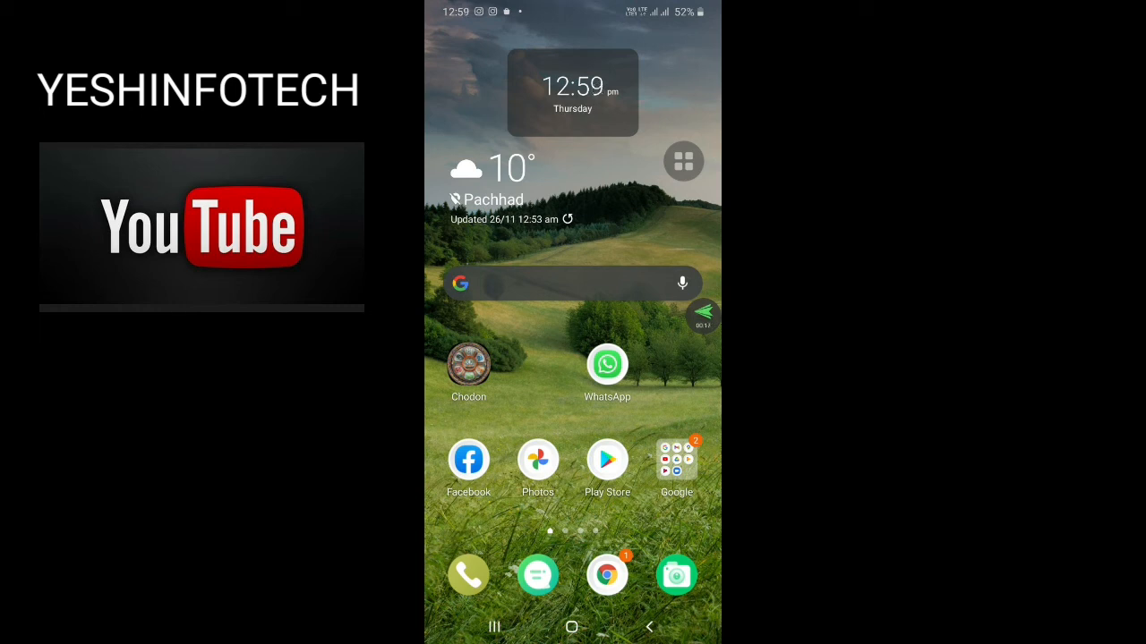
On the phone, search for "google forms" in Chrome and open Google Forms from the sign-in result.
left_click(607, 575)
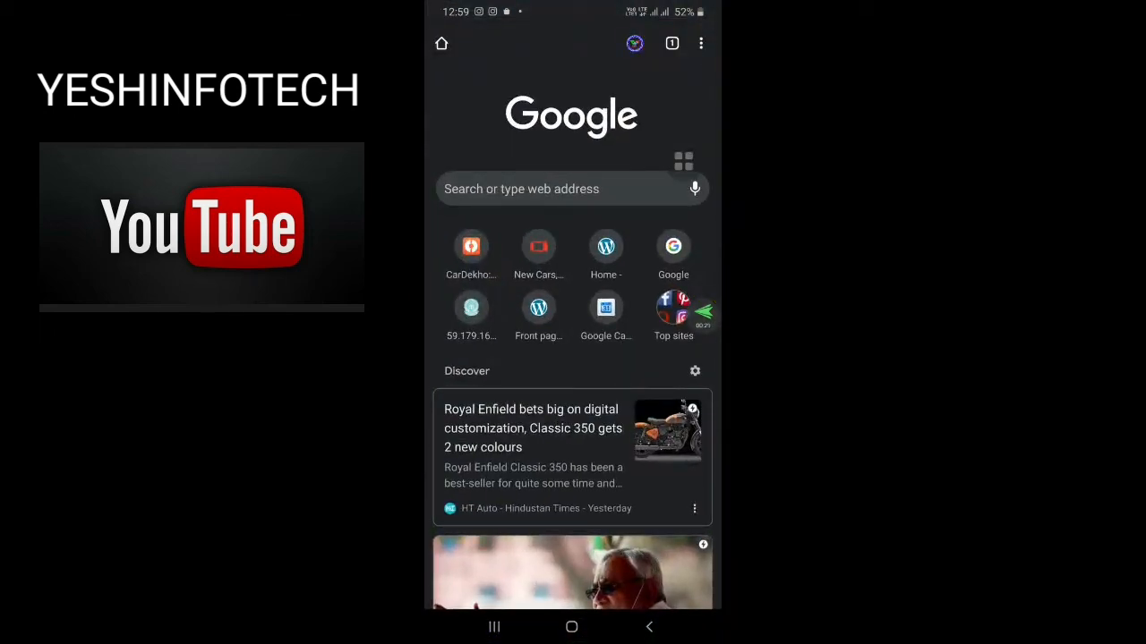
left_click(555, 189)
type("g")
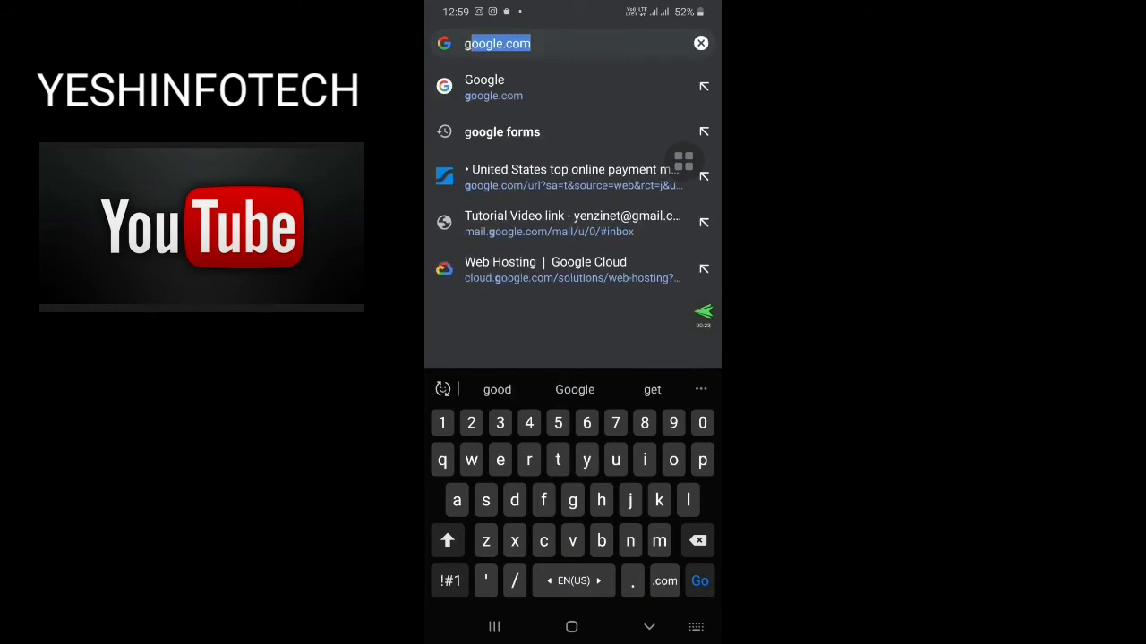
type("oogle")
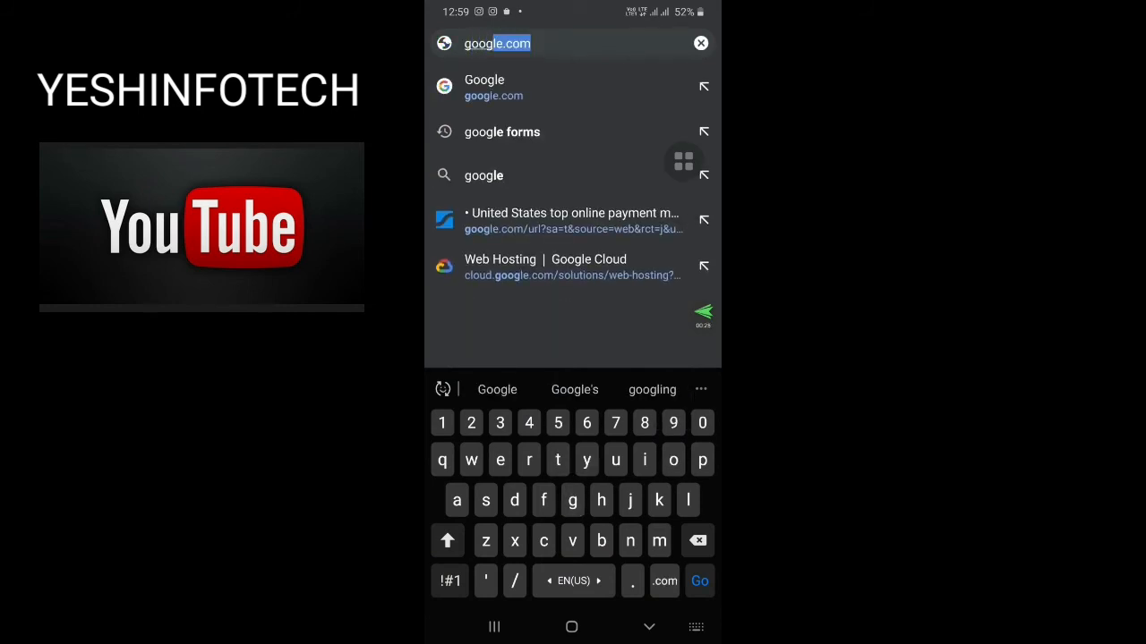
type(" for")
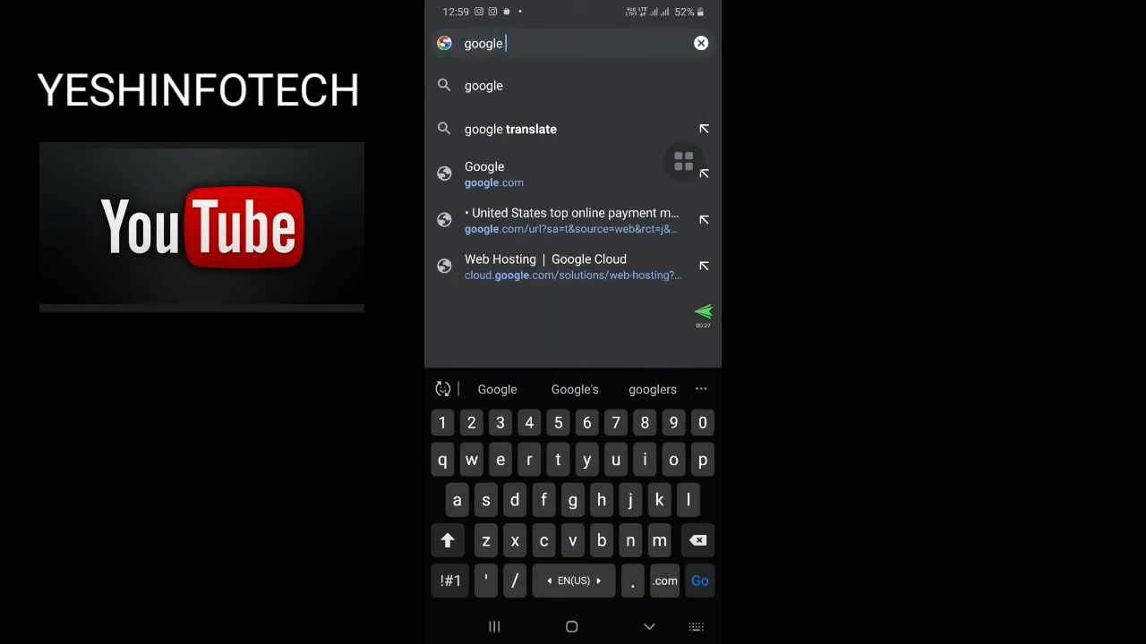
type("m")
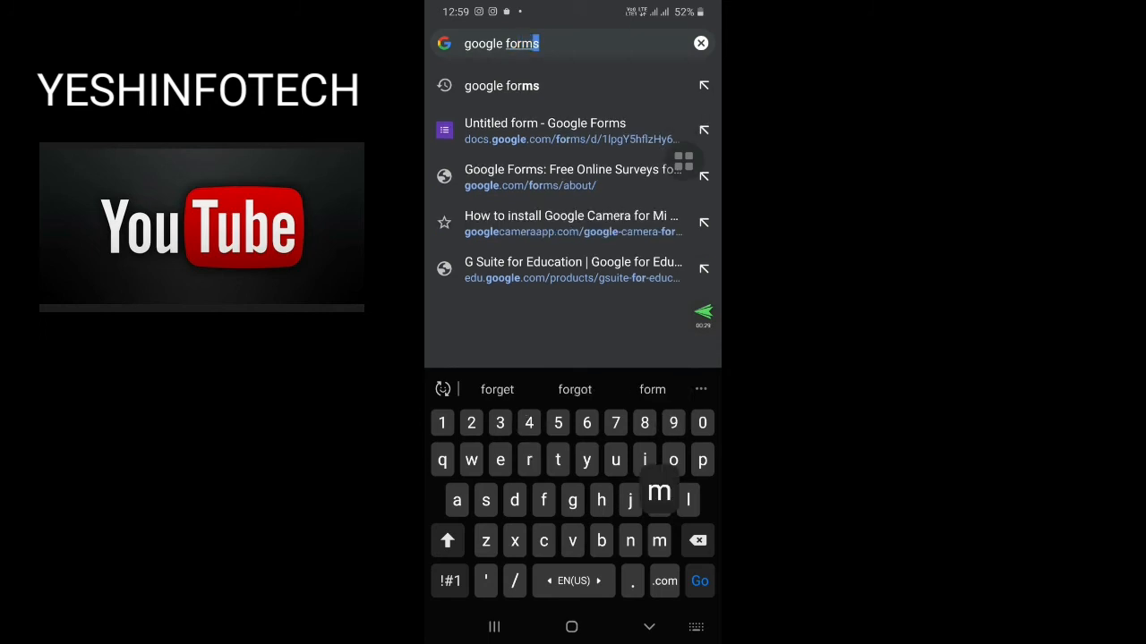
key("Return")
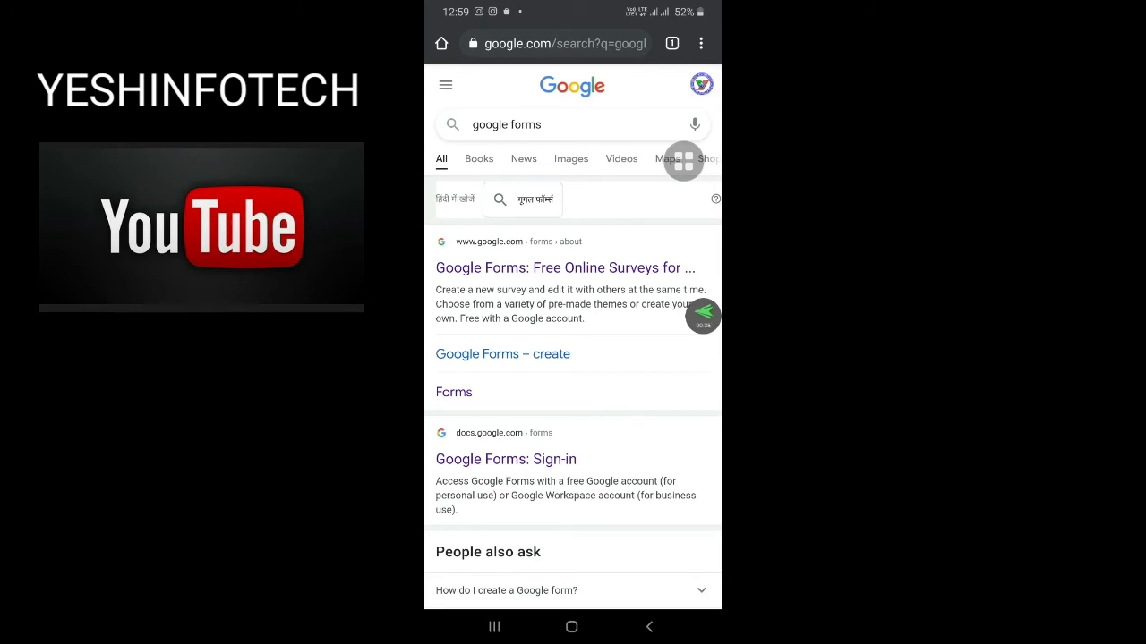
scroll(573, 358, "down", 2)
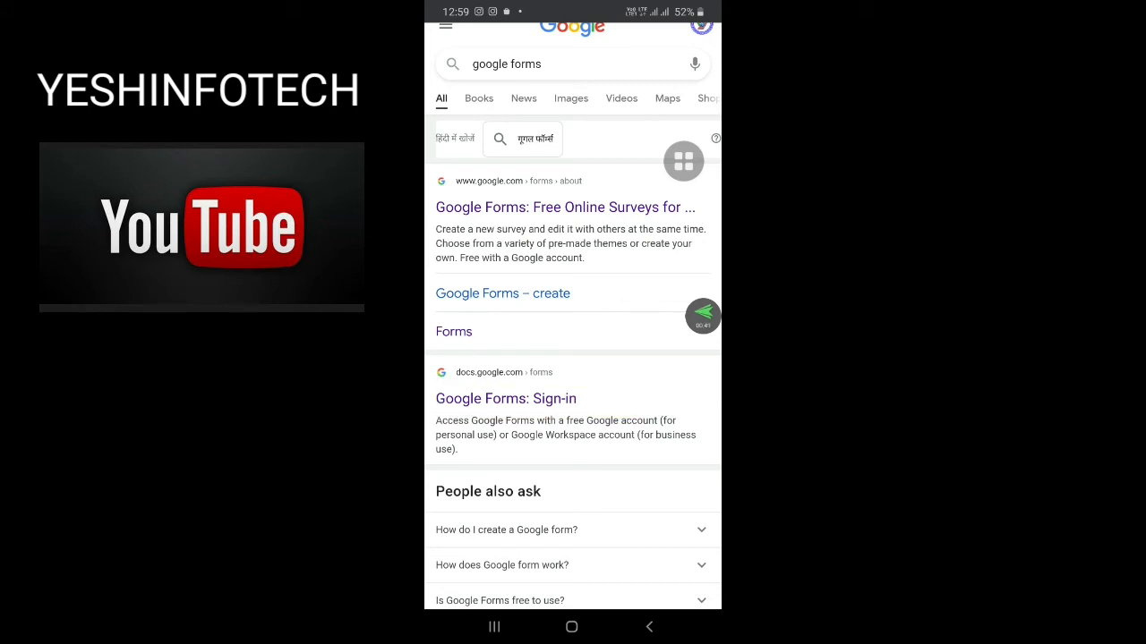
left_click(506, 398)
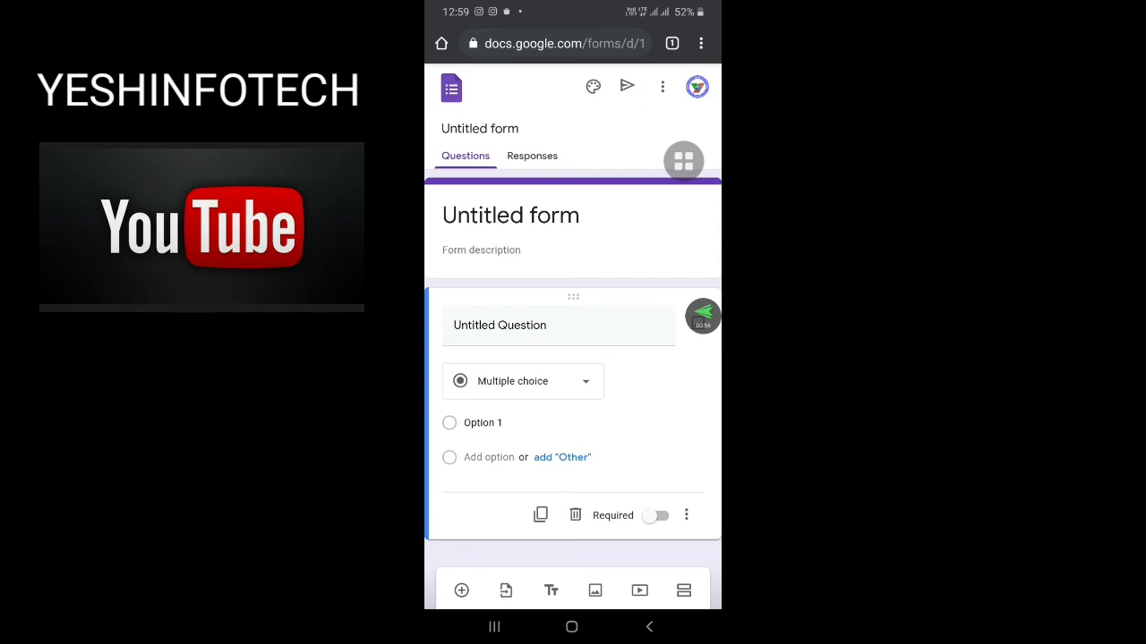
Title the new form "Assignment".
left_click(510, 216)
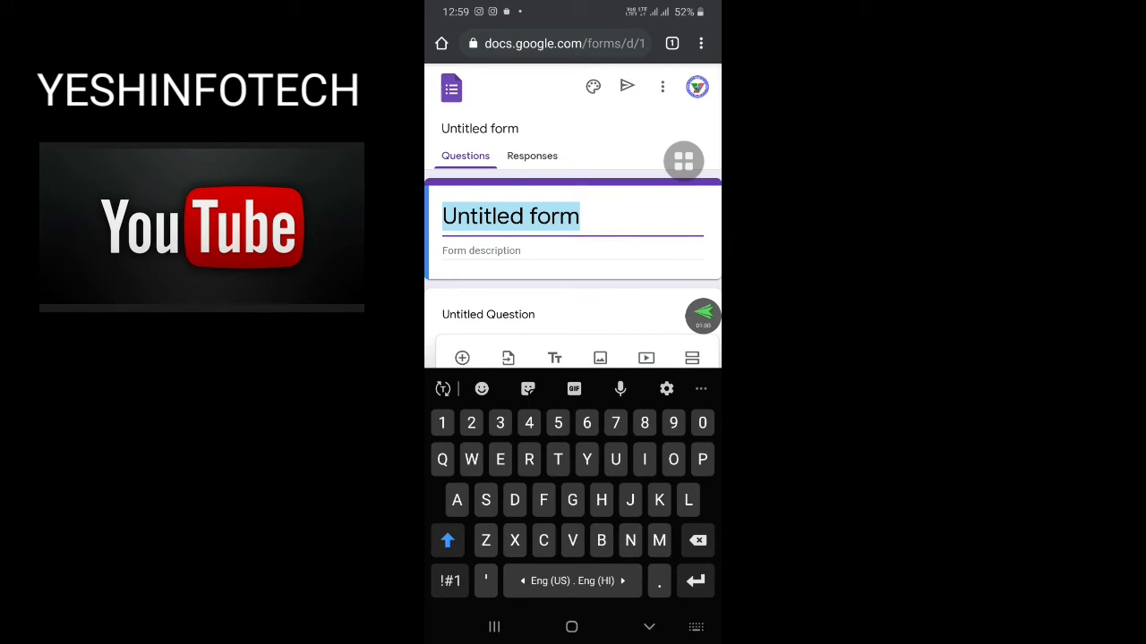
type("Ass")
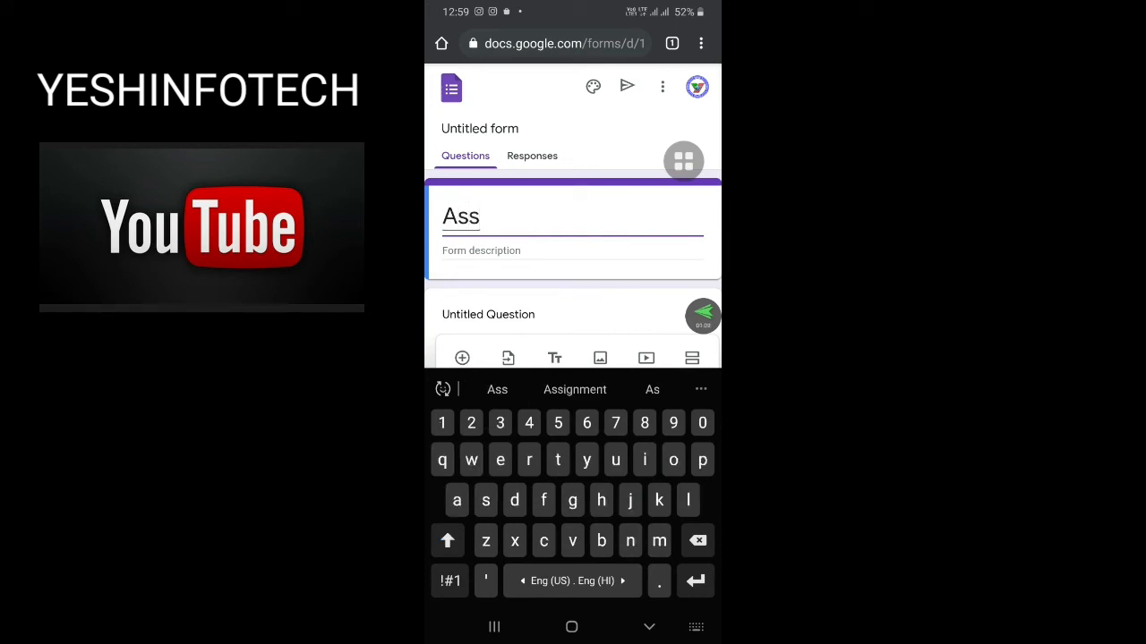
left_click(575, 389)
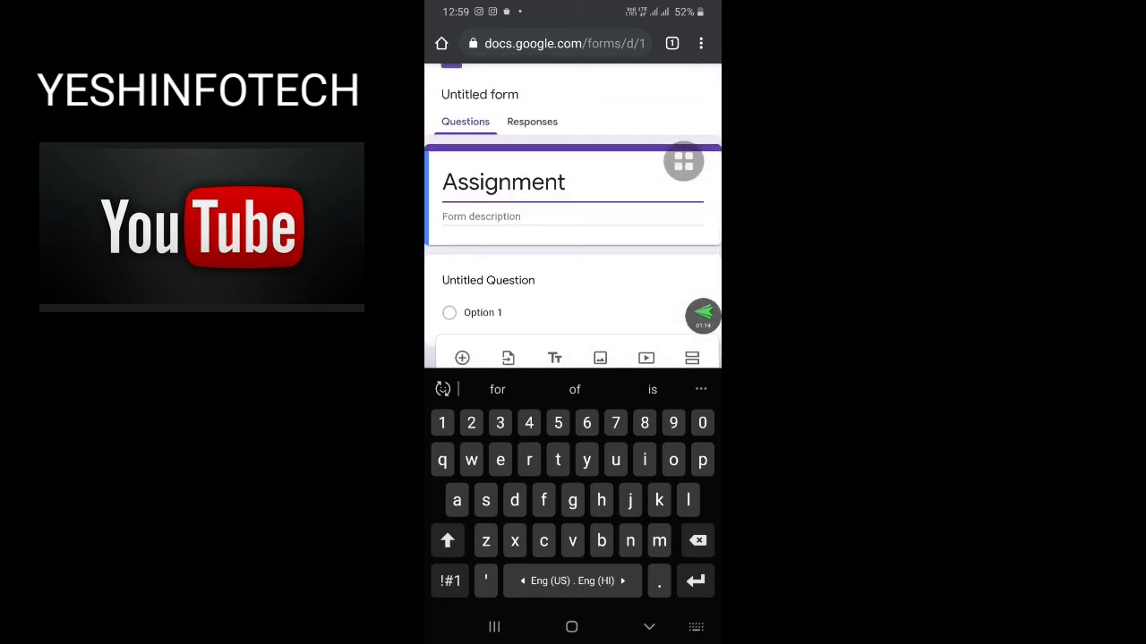
Enter "Full form of cpu" as the text of the first question.
left_click(488, 282)
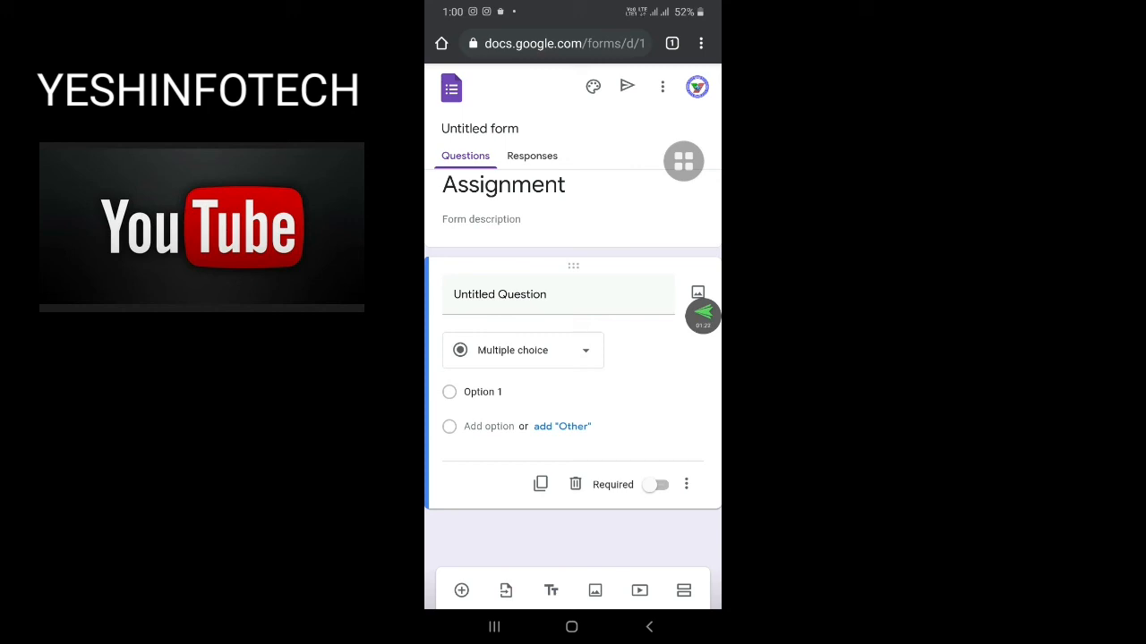
left_click(515, 294)
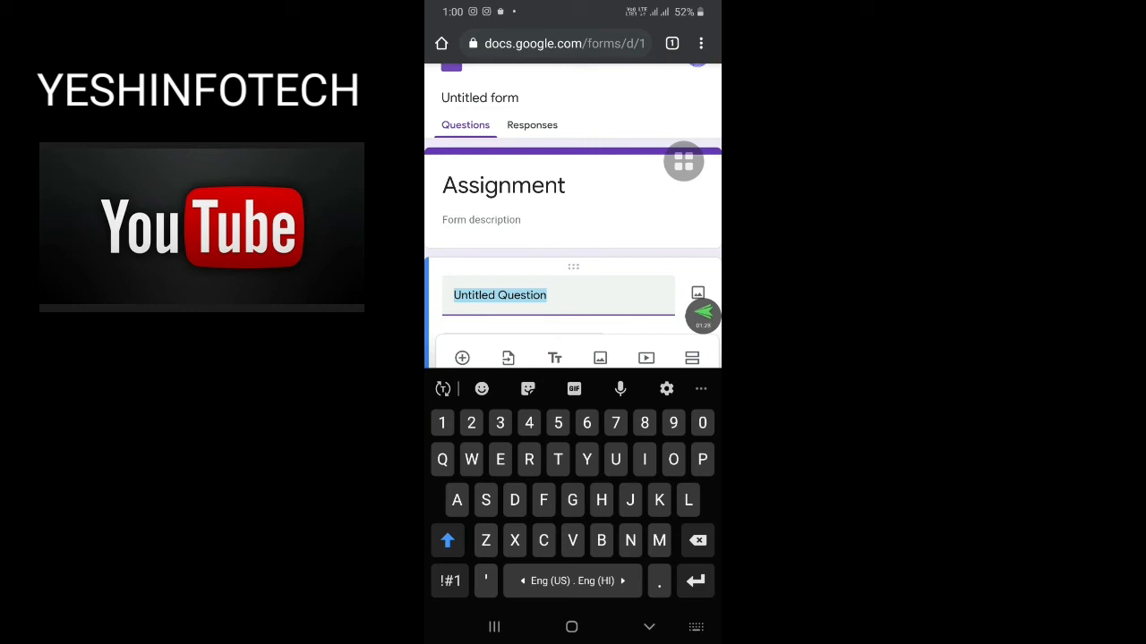
type("Full form of cpu")
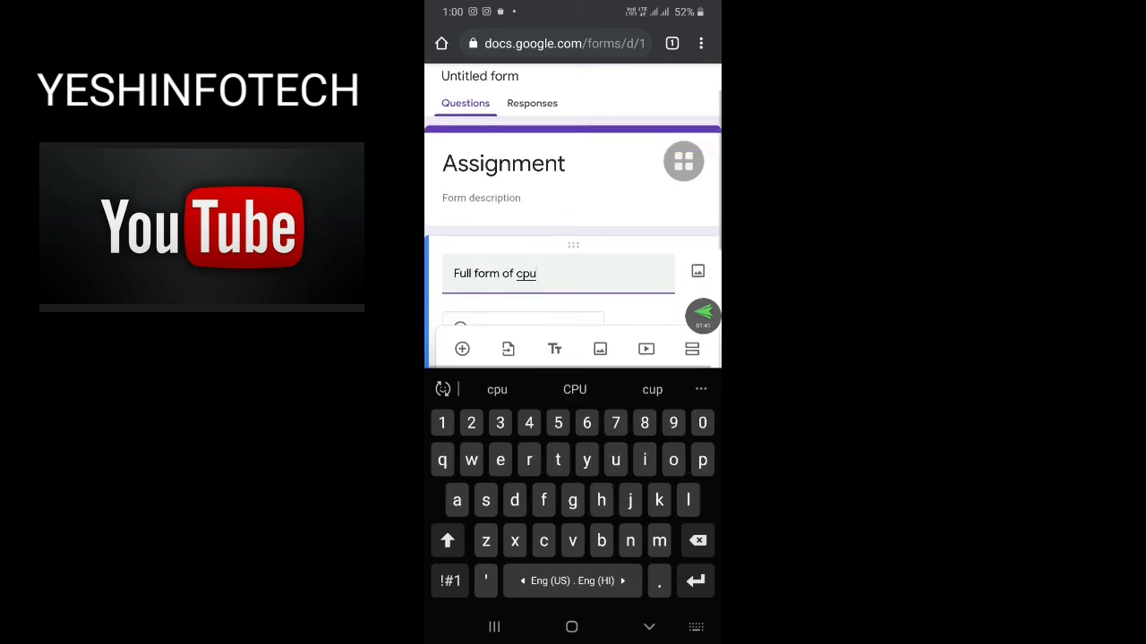
scroll(573, 214, "down", 1)
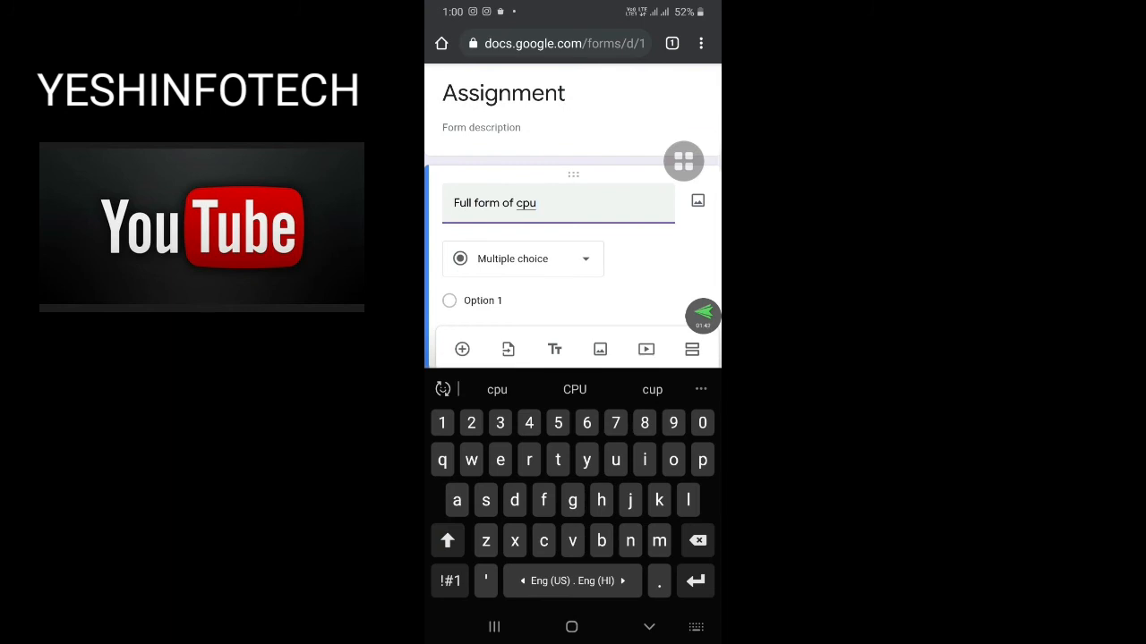
scroll(573, 214, "down", 1)
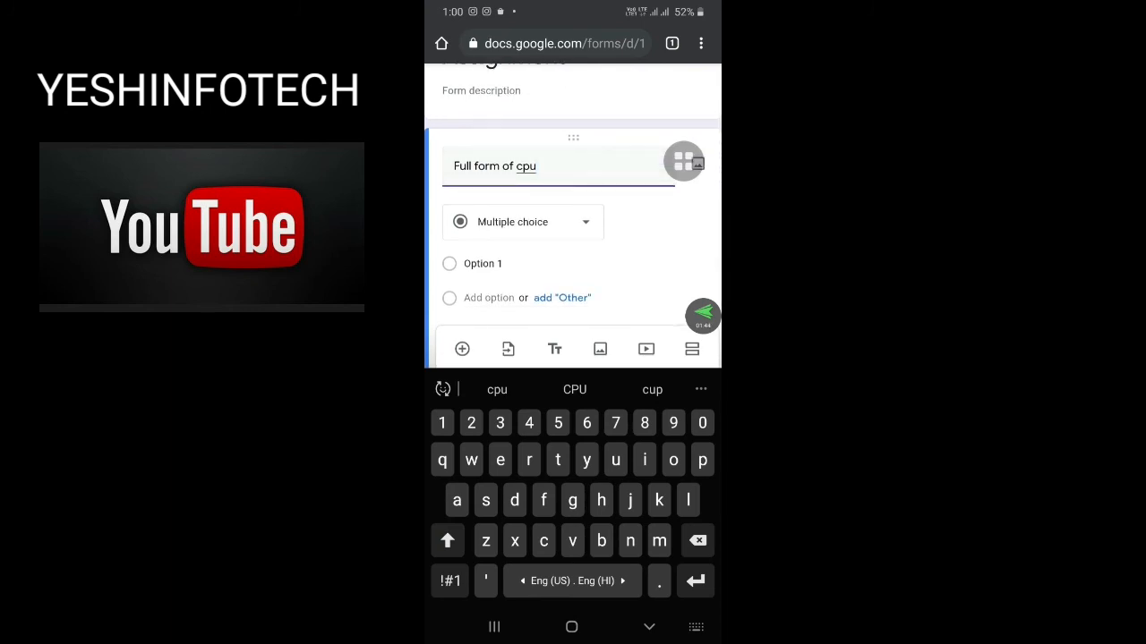
Fill in the question's choices as "Central power point", "Central processing unit" and "None of the above", plus an "Other" choice.
left_click(484, 264)
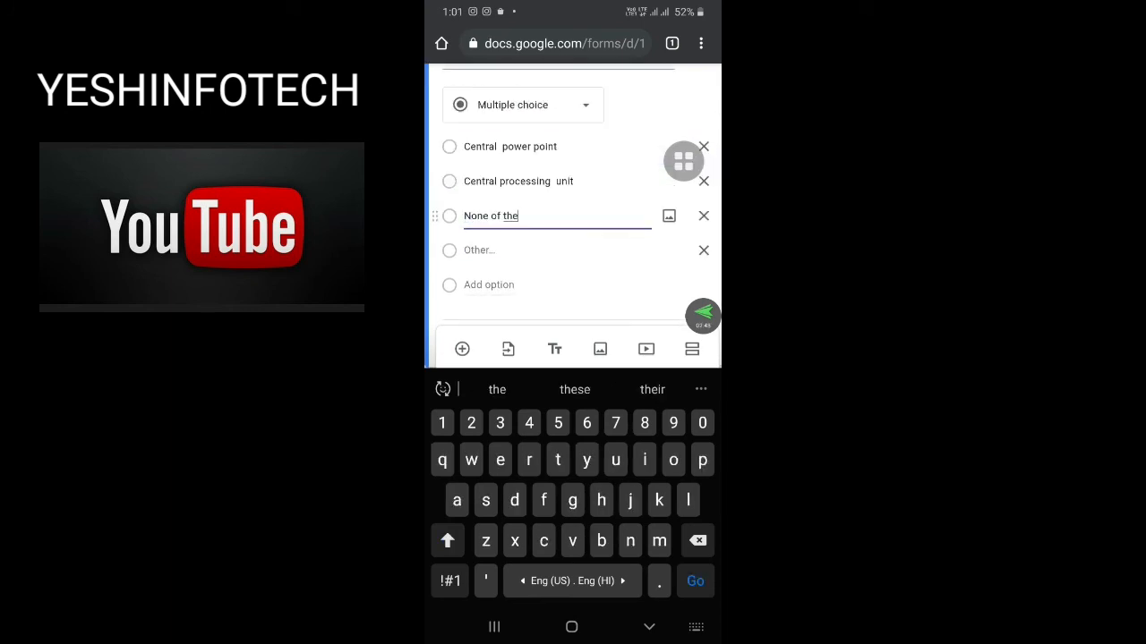
type("e ab")
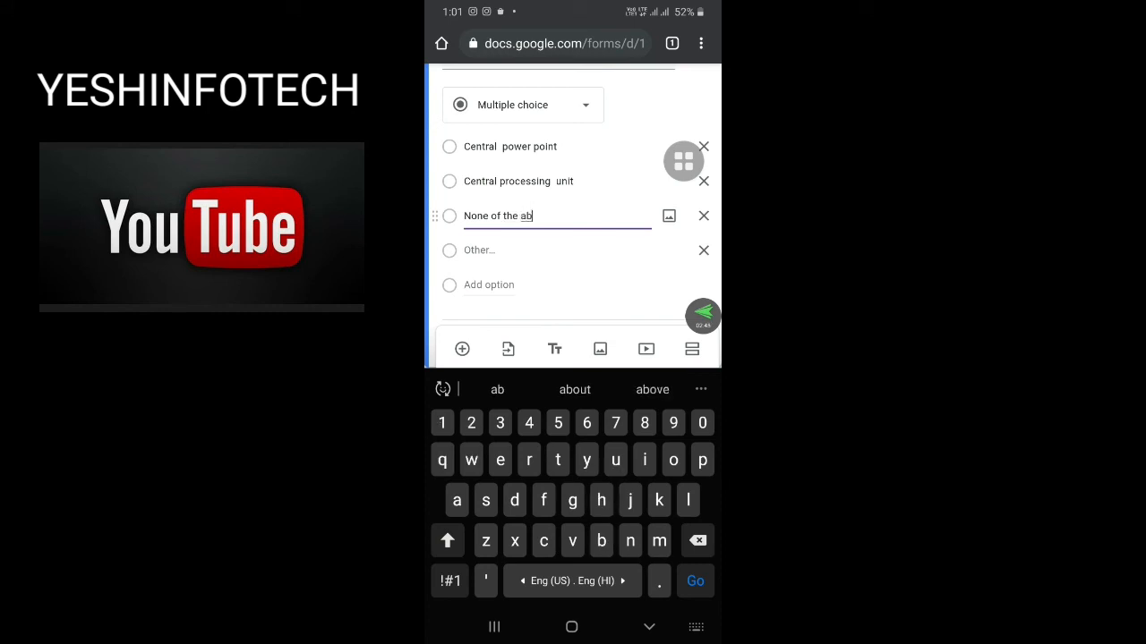
left_click(652, 390)
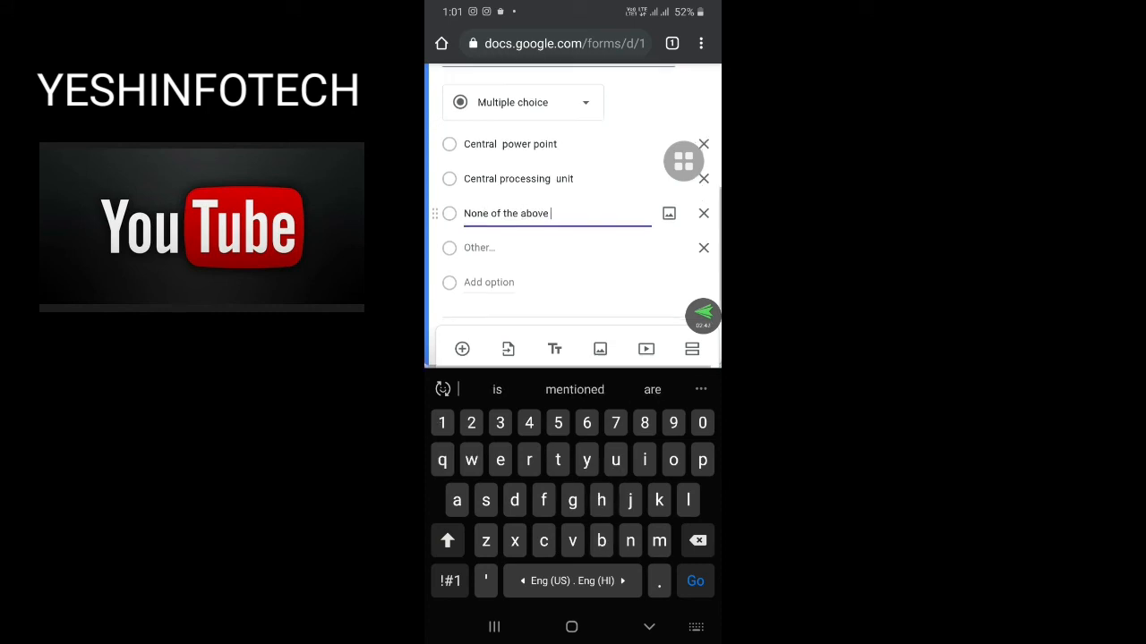
scroll(573, 216, "down", 1)
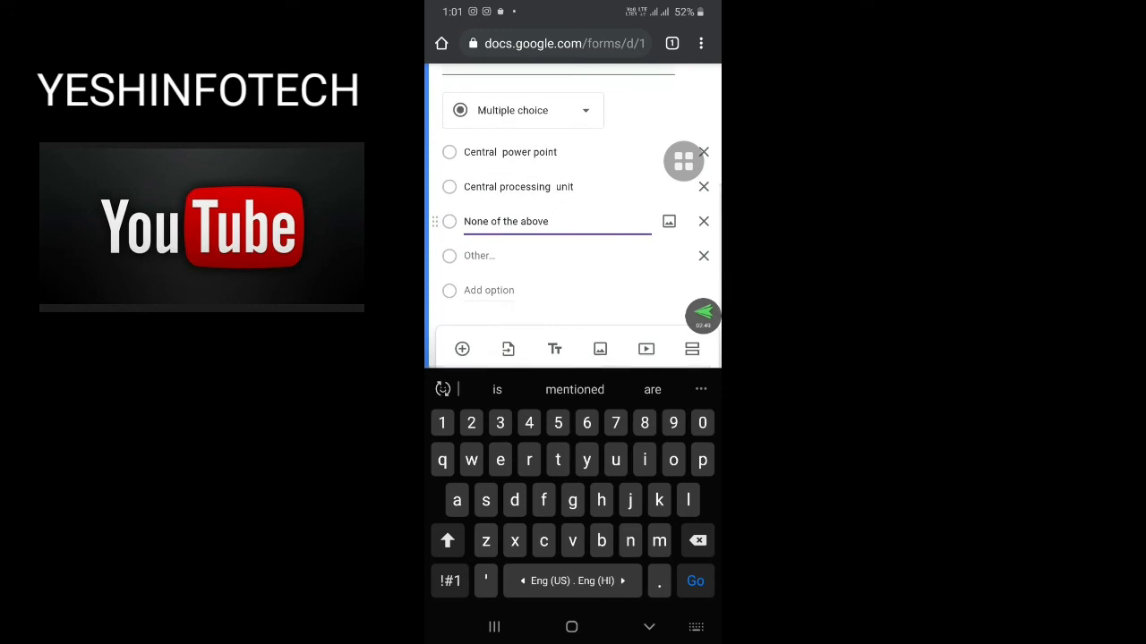
scroll(573, 215, "up", 1)
scroll(573, 216, "down", 1)
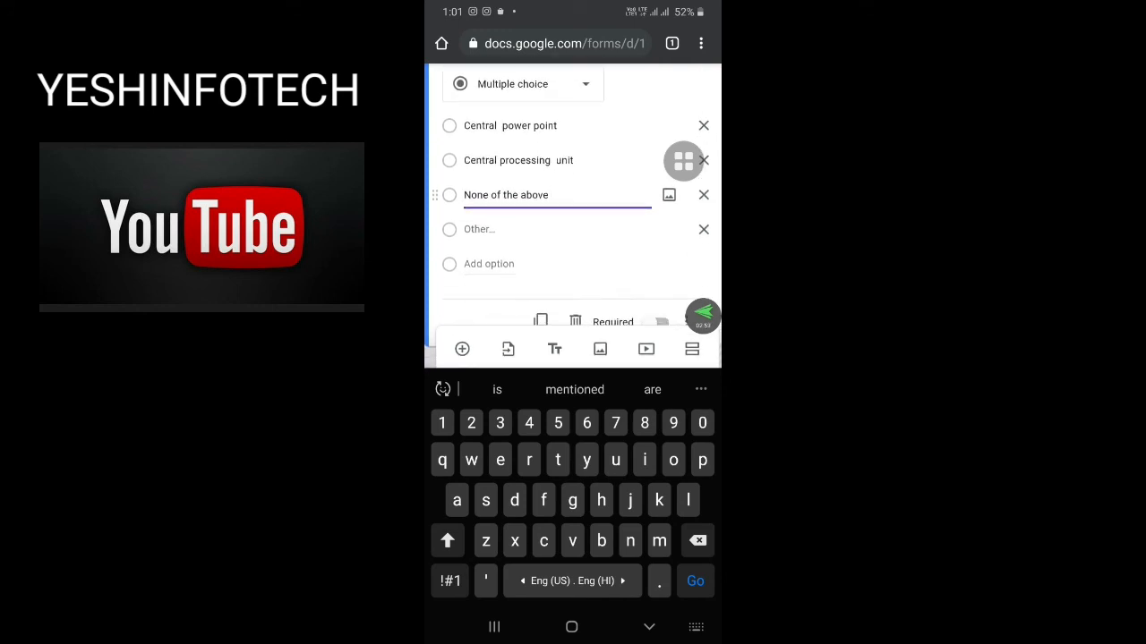
Add a second question below the CPU question and set its type to Short answer.
left_click(462, 350)
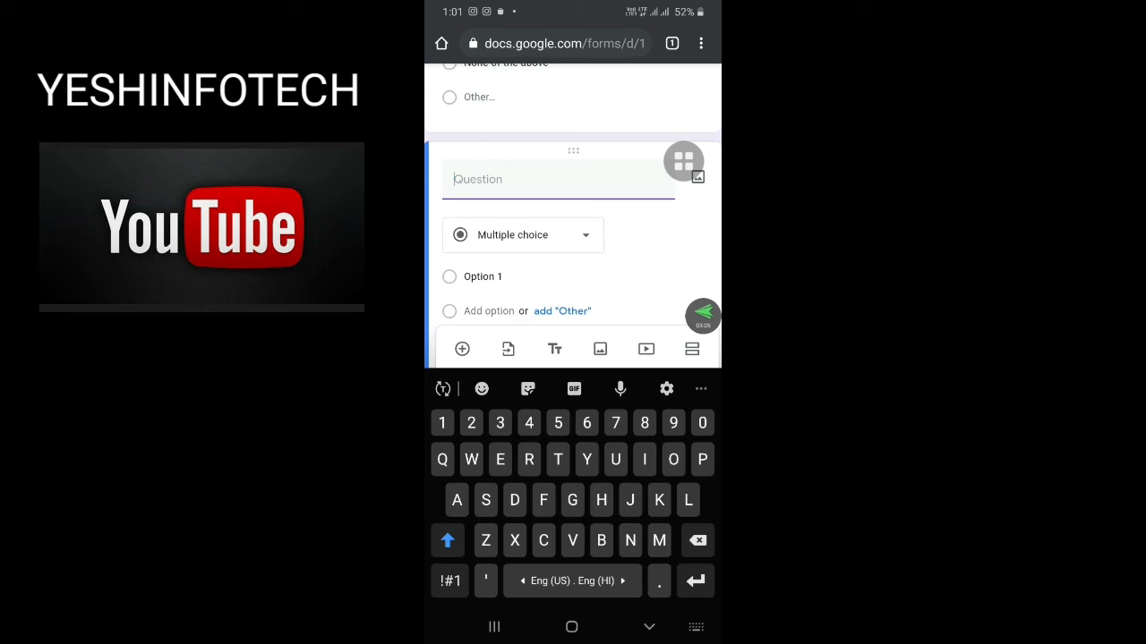
left_click(522, 235)
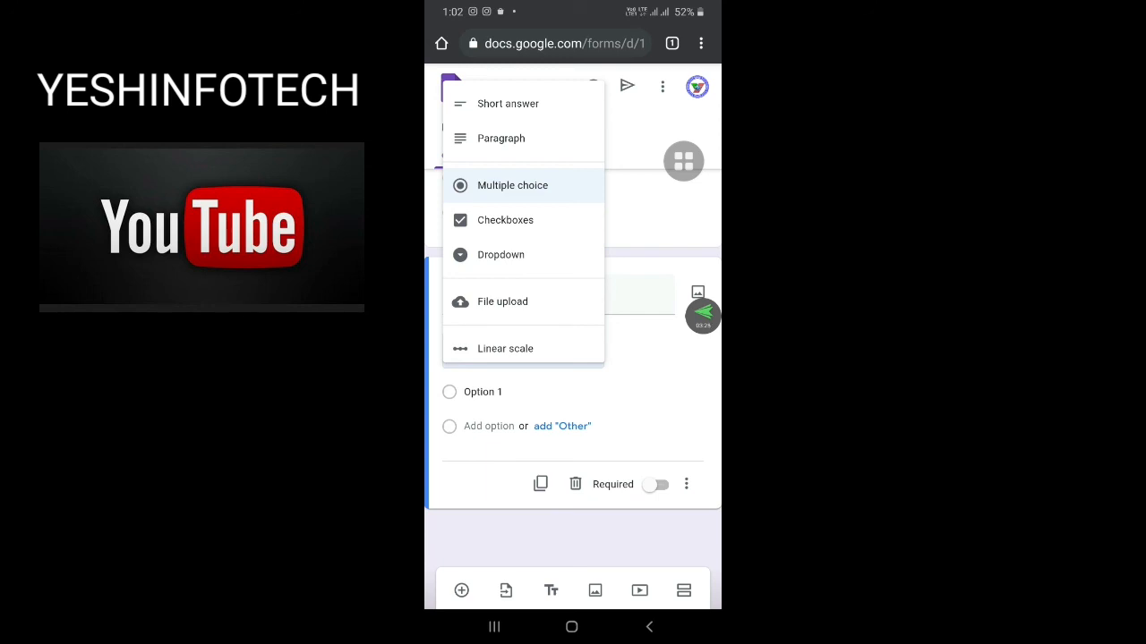
left_click(507, 103)
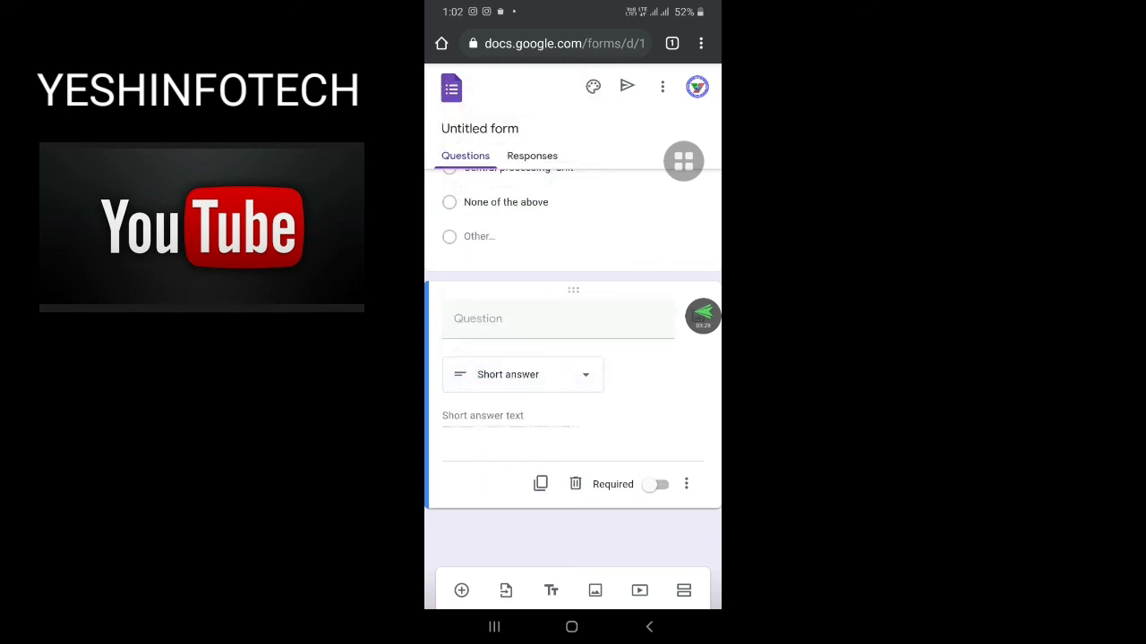
Enter "Rgghh" as the text of the short-answer question.
scroll(573, 385, "up", 2)
scroll(573, 385, "down", 1)
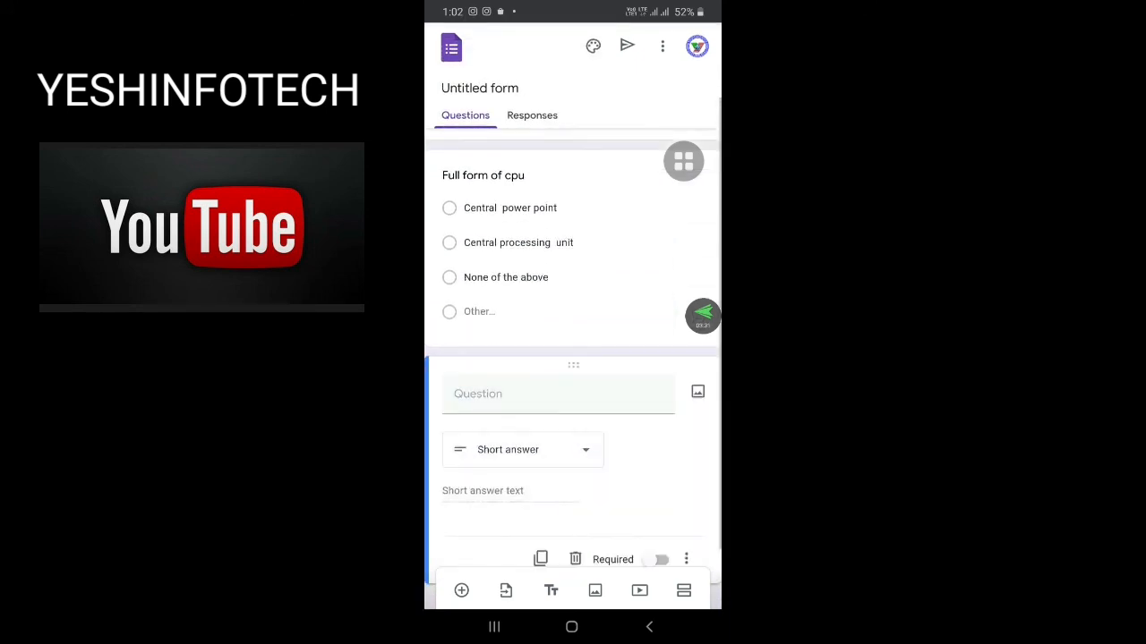
scroll(573, 385, "up", 3)
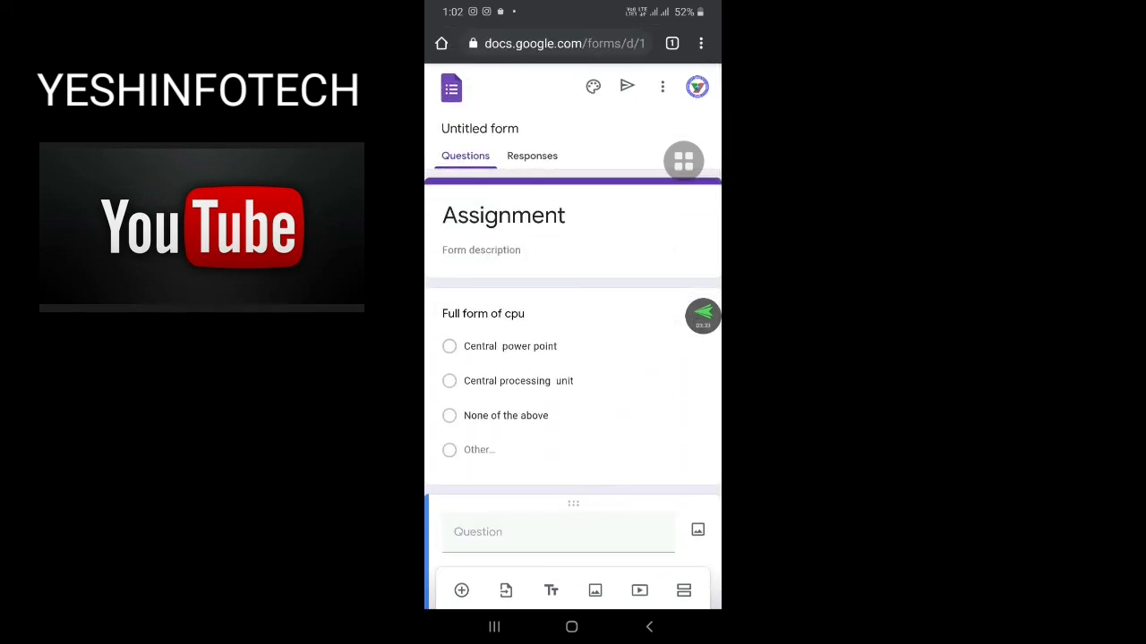
scroll(573, 358, "down", 3)
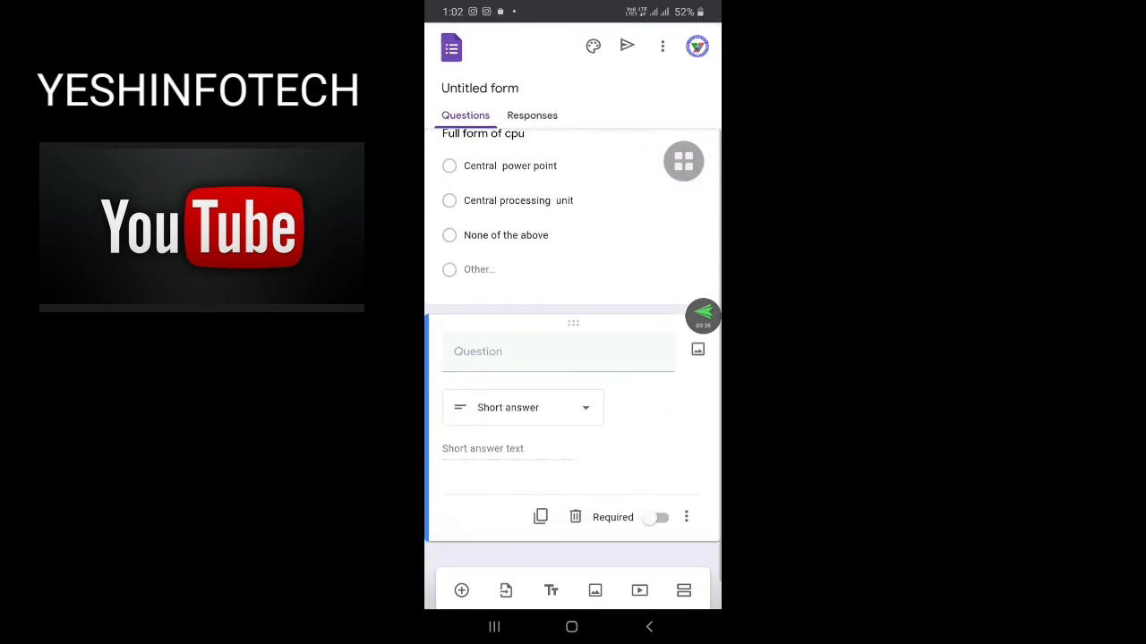
left_click(558, 345)
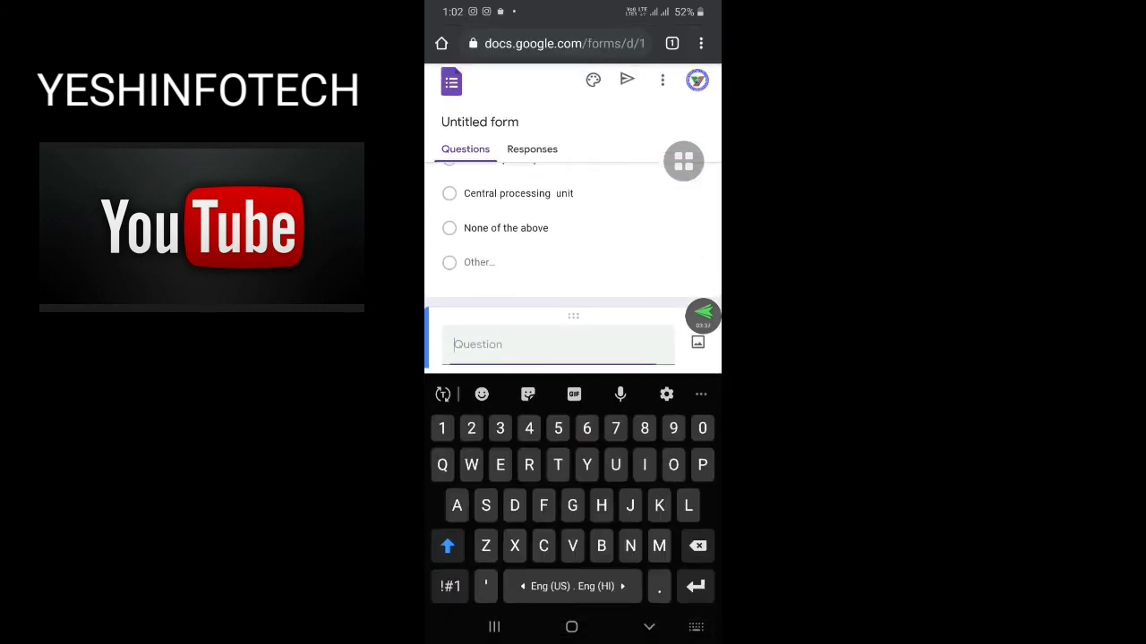
type("Rgghh")
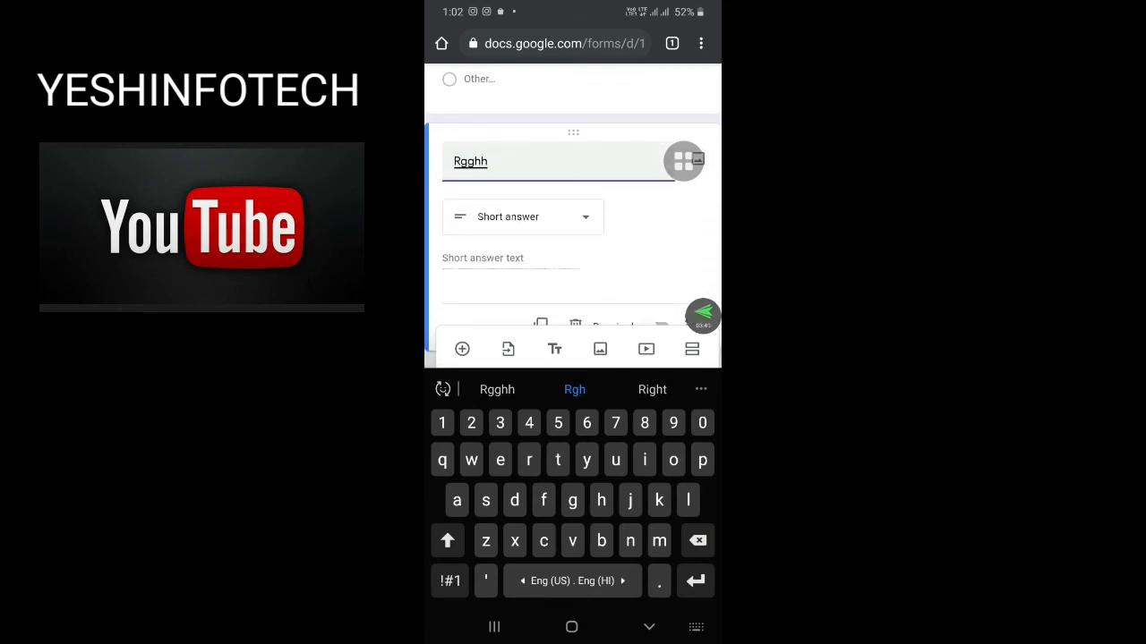
scroll(573, 241, "down", 1)
left_click(648, 626)
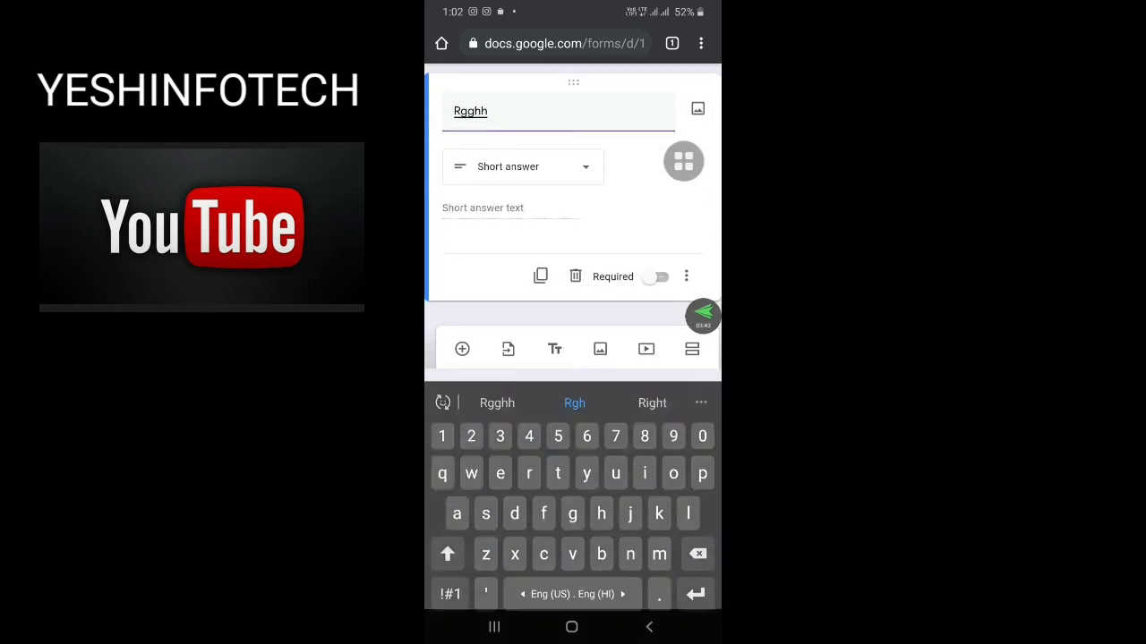
Preview the Assignment form as respondents see it and return to the form editor.
scroll(573, 371, "up", 1)
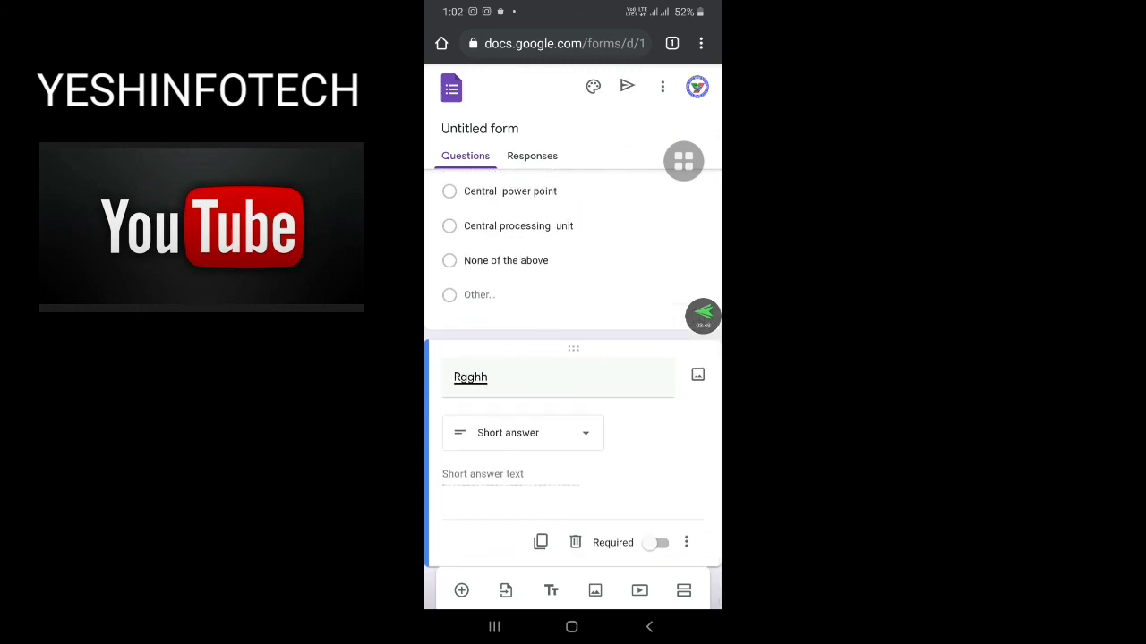
left_click(663, 86)
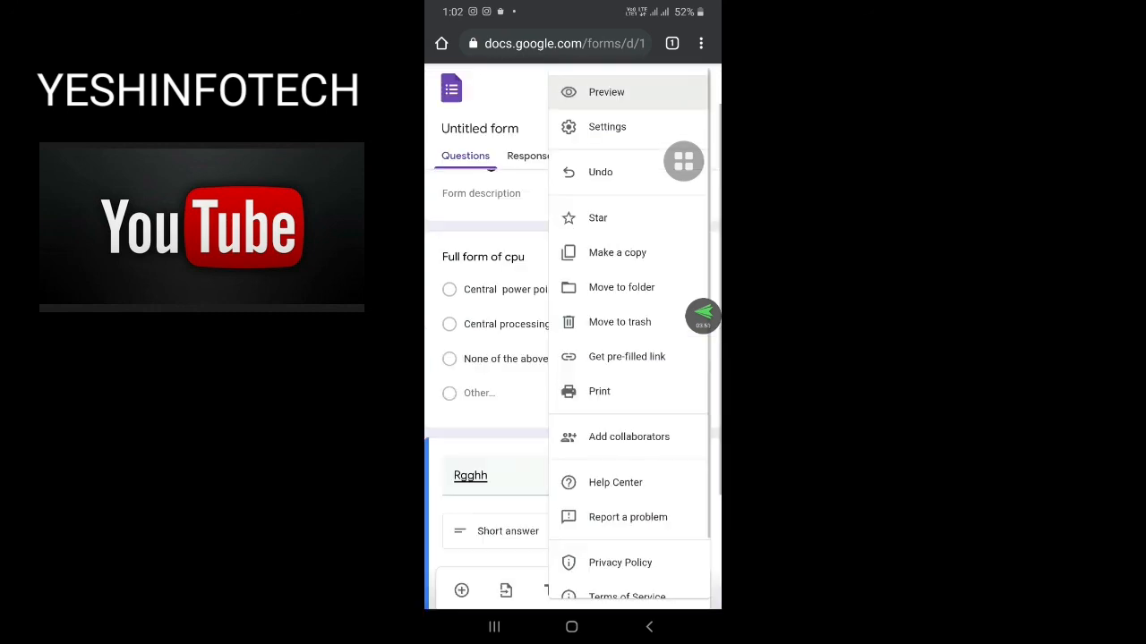
left_click(606, 93)
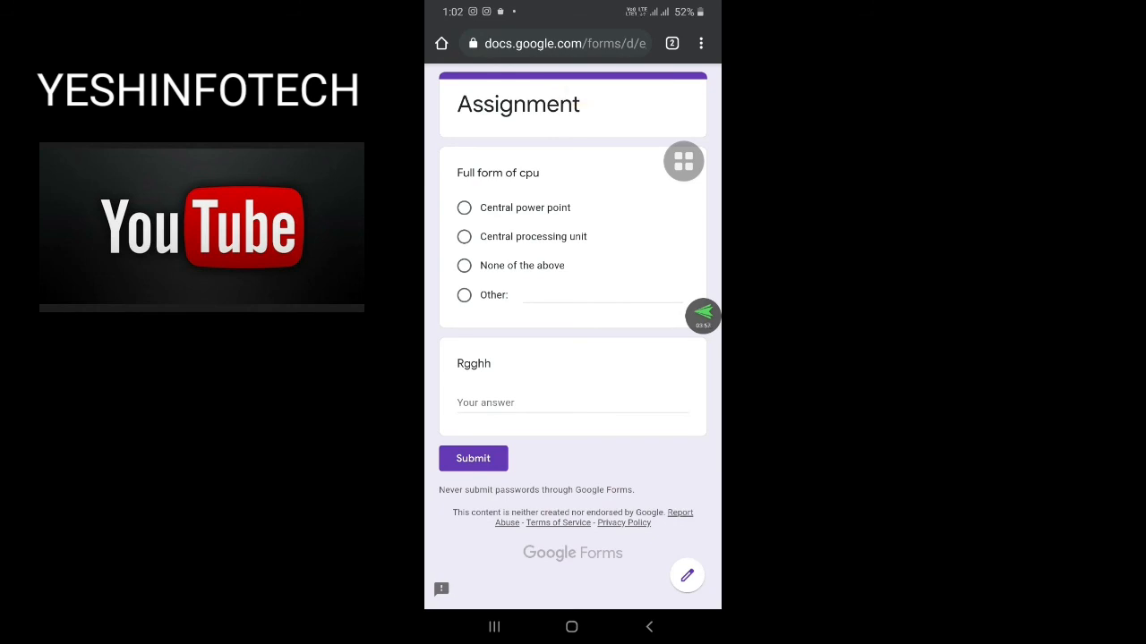
left_click(672, 43)
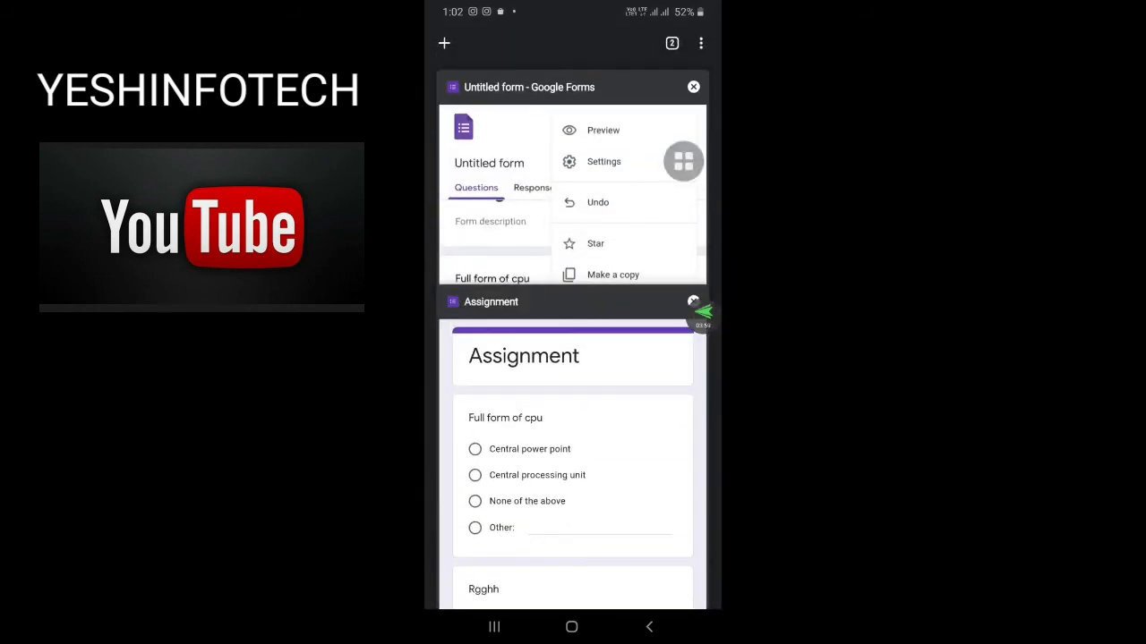
left_click(537, 192)
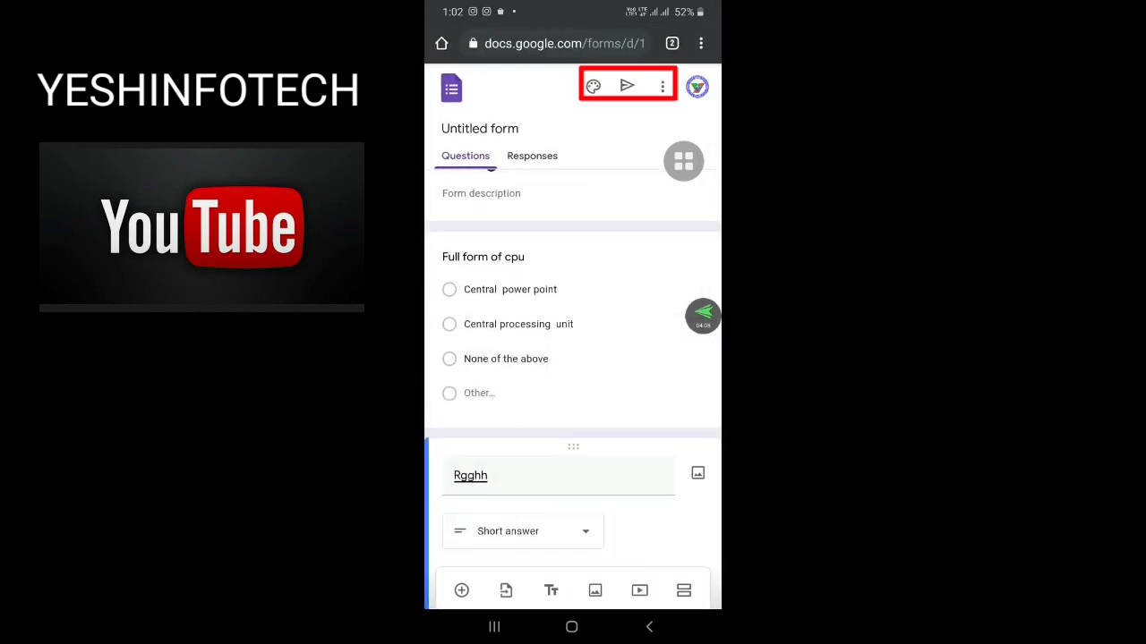
Generate a shortened share link for the Assignment form, close the sending options and view the form's responses.
left_click(627, 86)
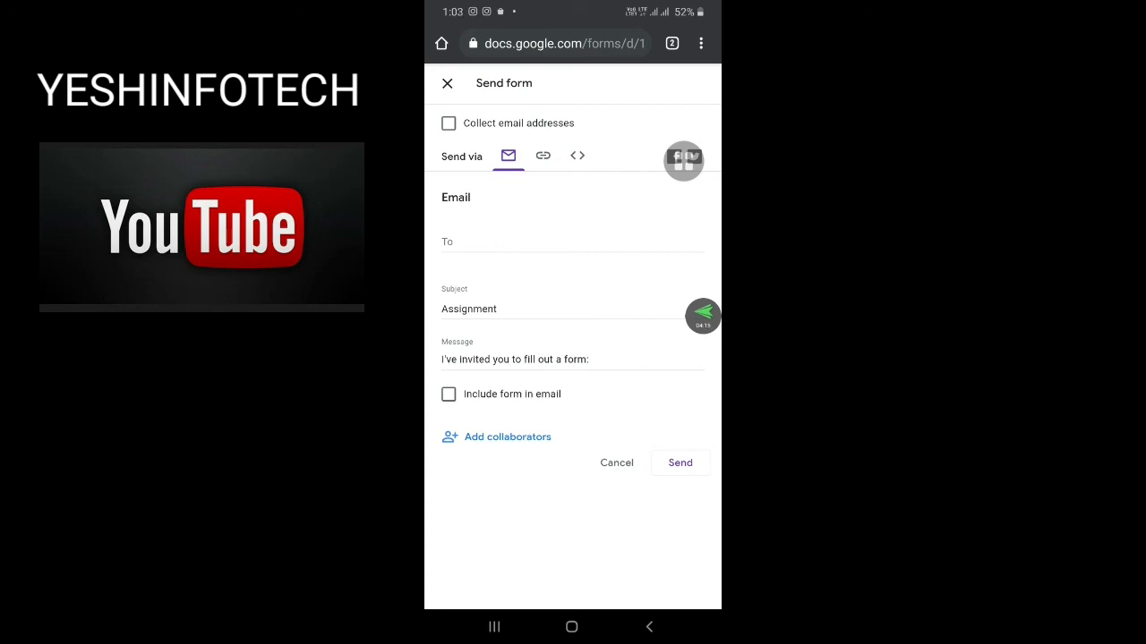
left_click(543, 155)
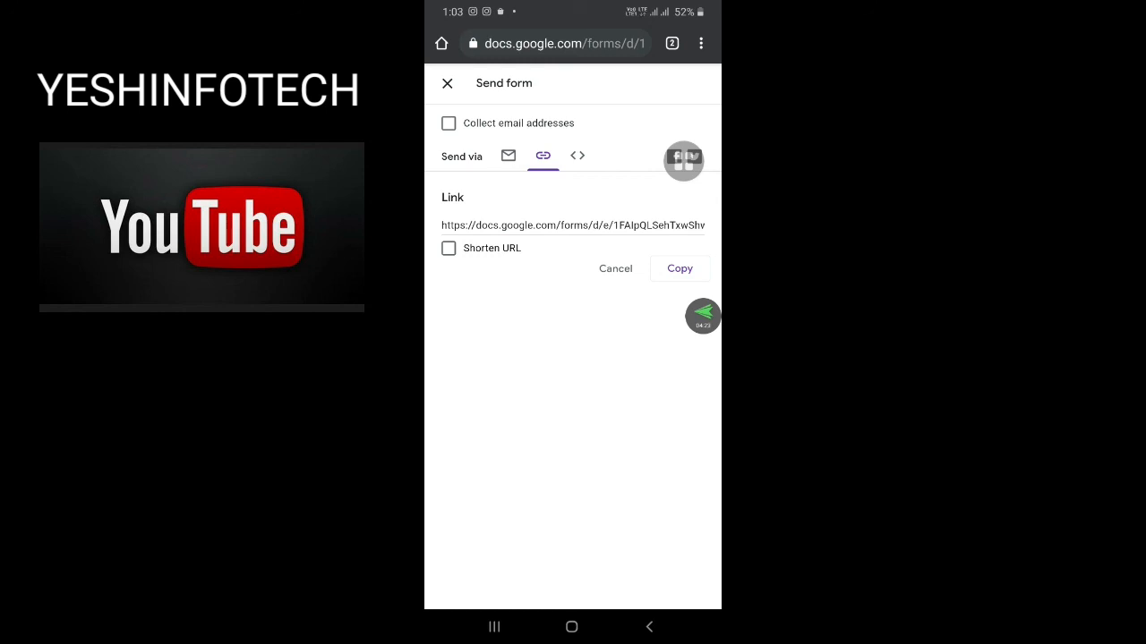
left_click(448, 248)
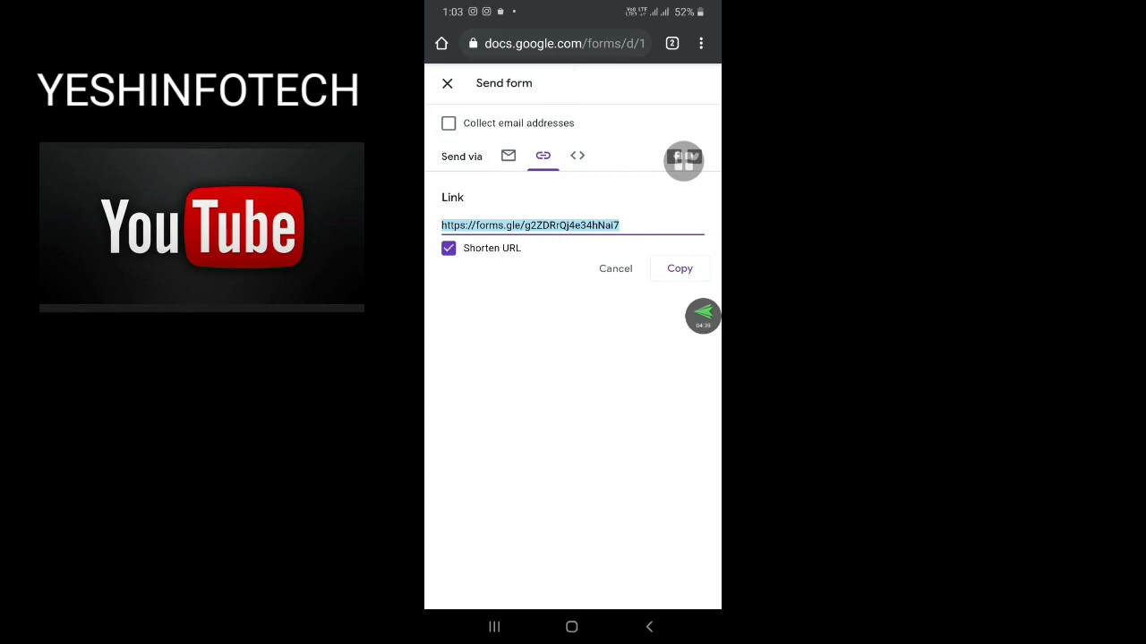
left_click(448, 83)
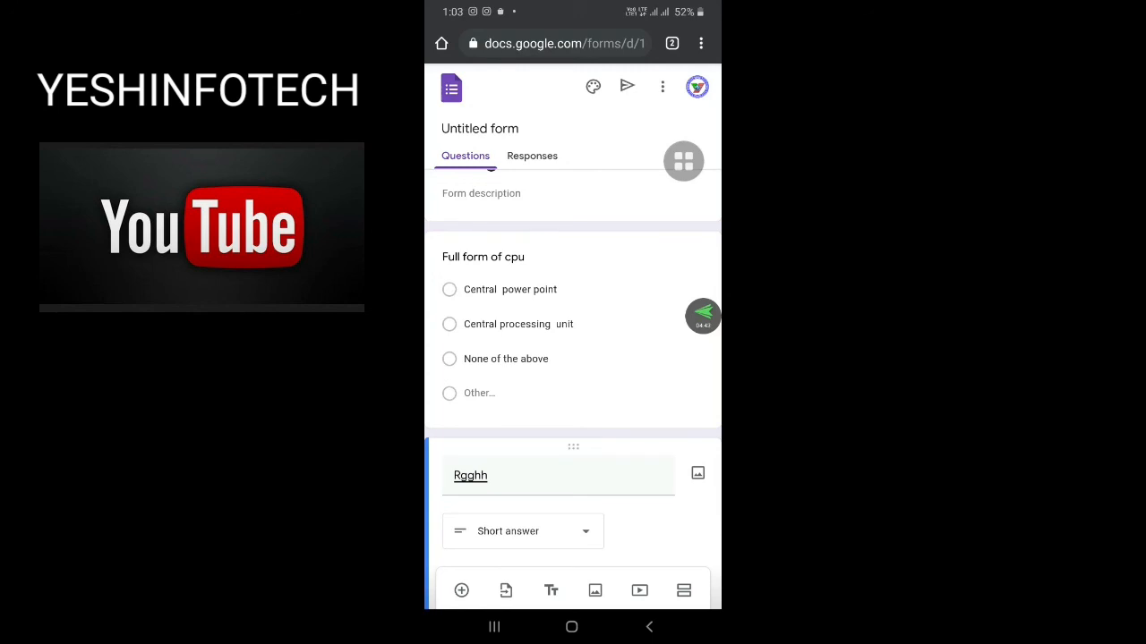
left_click(532, 156)
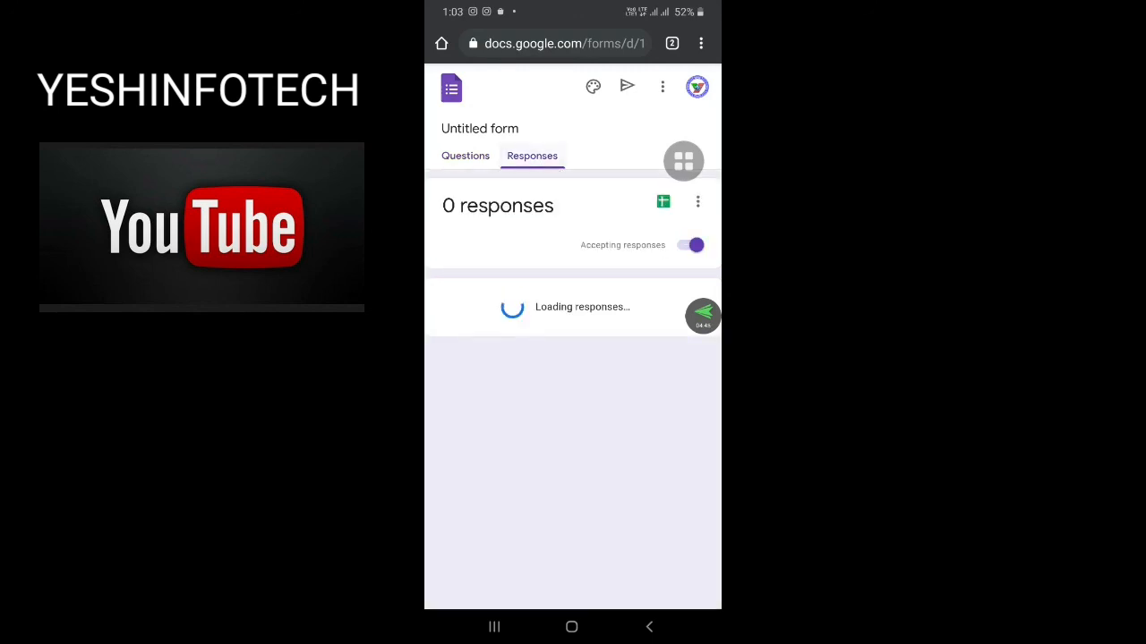